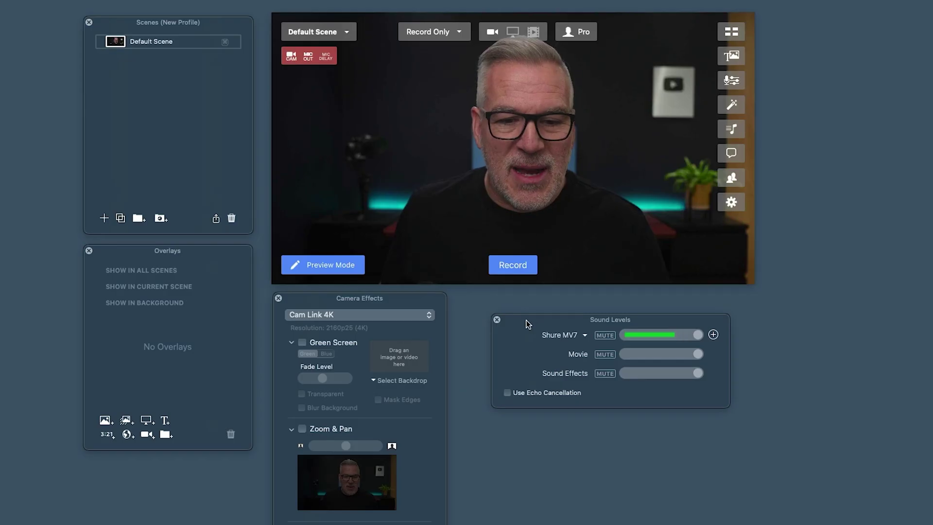
- Reposition the floating Sound Levels and Scenes windows slightly beside the main preview
{"action": "left_click_drag", "start_coordinate": [528, 324], "coordinate": [498, 304]}
{"action": "mouse_move", "coordinate": [552, 167]}
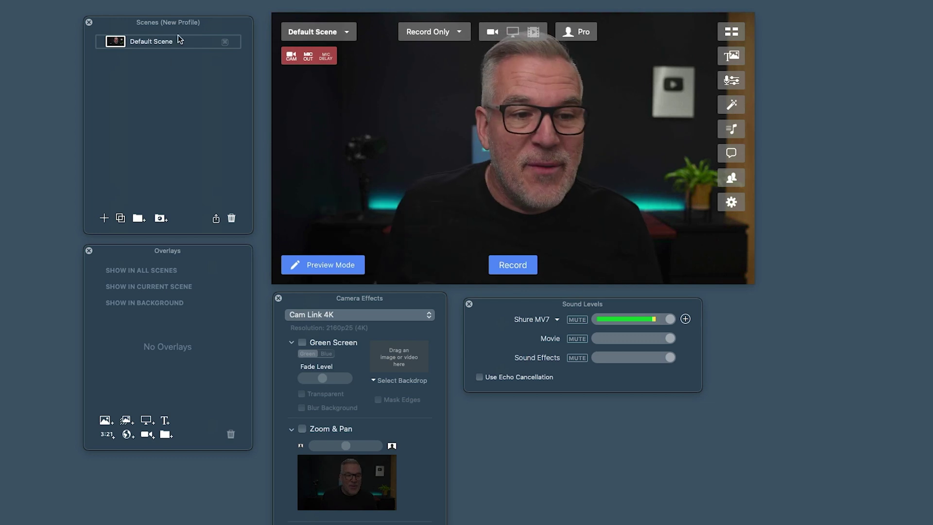
{"action": "left_click_drag", "start_coordinate": [224, 26], "coordinate": [230, 24]}
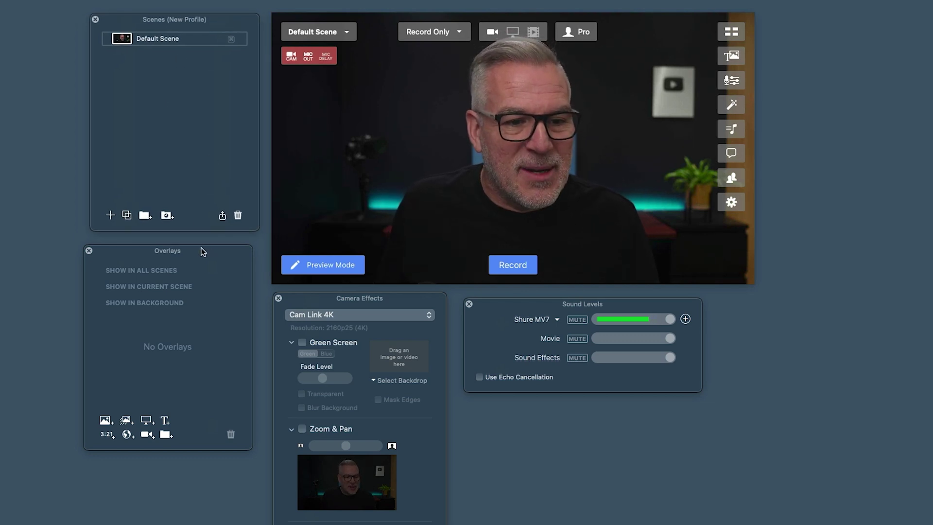
- Close the Overlays, Scenes, Camera Effects and Sound Levels windows so only the main window remains
{"action": "left_click", "coordinate": [89, 251]}
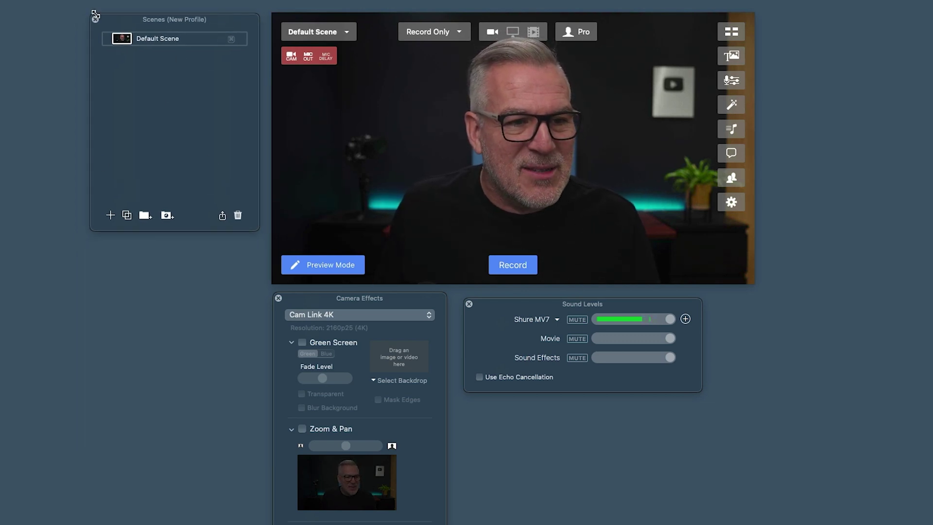
{"action": "left_click", "coordinate": [95, 20]}
{"action": "left_click", "coordinate": [278, 298]}
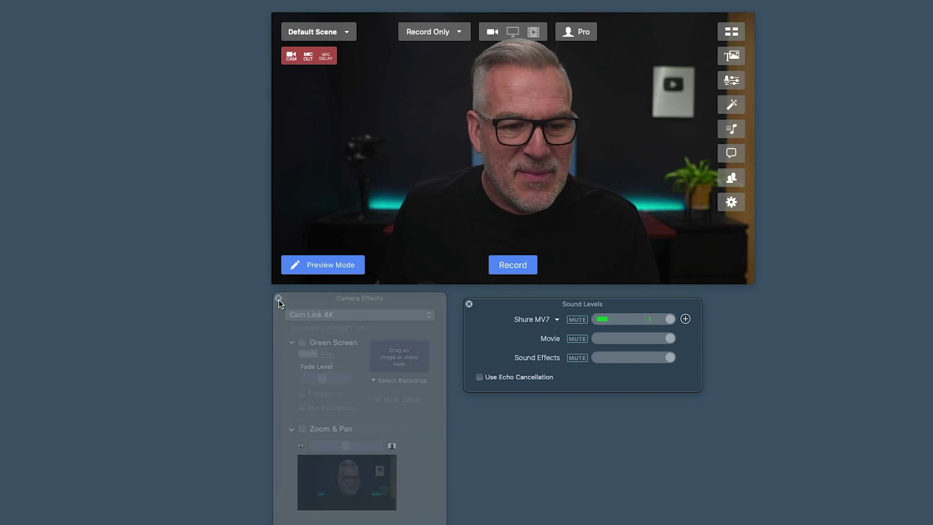
{"action": "left_click", "coordinate": [469, 304]}
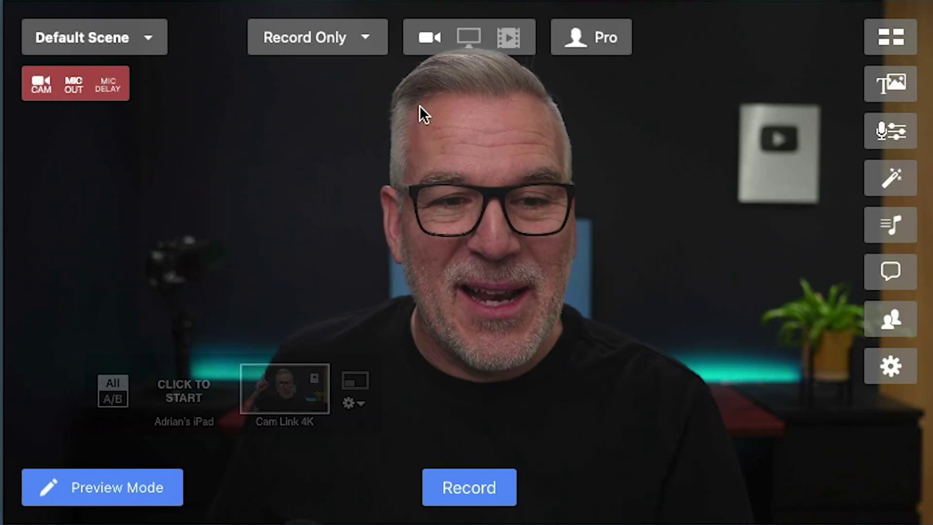
- Turn on streaming alongside recording, and dismiss the platform selection for a new broadcast
{"action": "left_click", "coordinate": [362, 39]}
{"action": "left_click", "coordinate": [267, 89]}
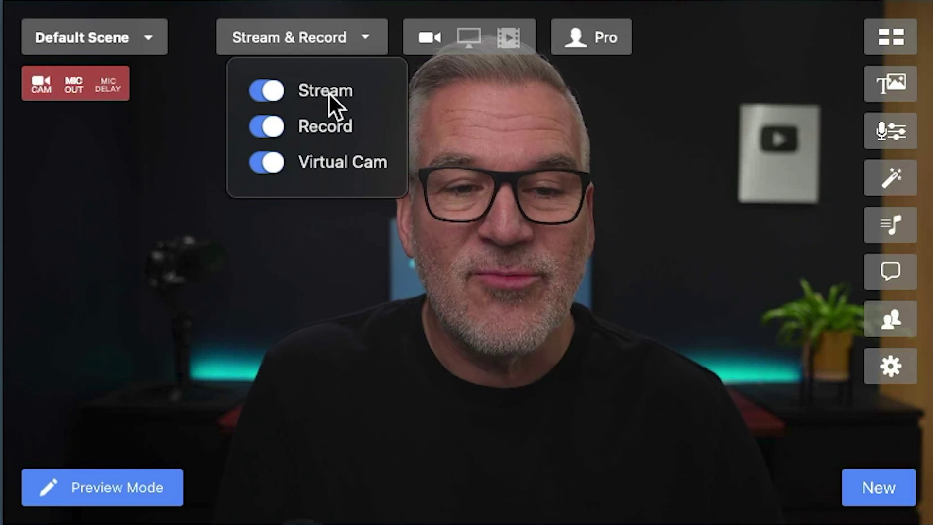
{"action": "left_click", "coordinate": [352, 36]}
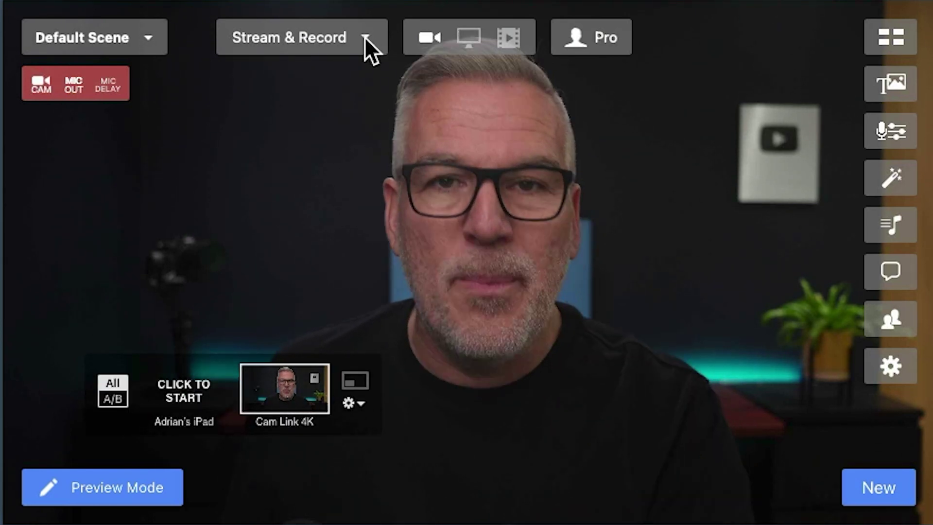
{"action": "left_click", "coordinate": [365, 39]}
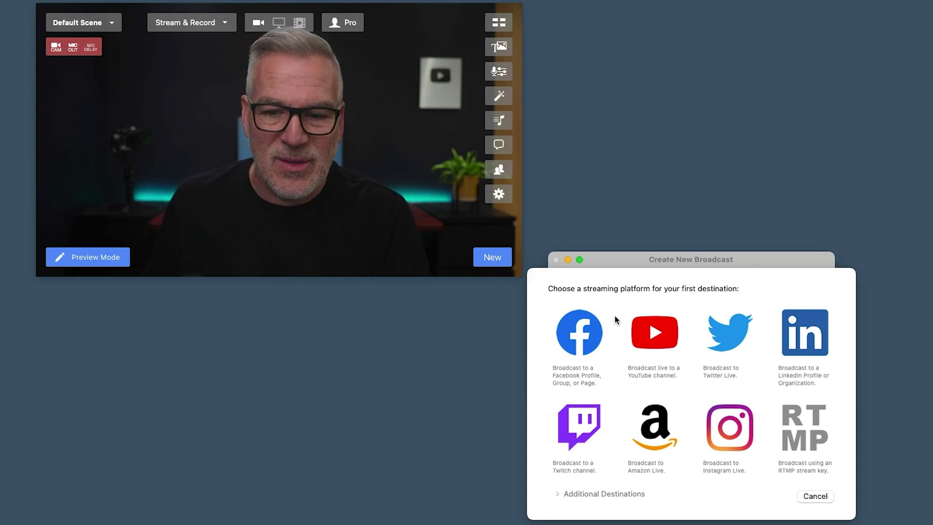
{"action": "left_click", "coordinate": [815, 496]}
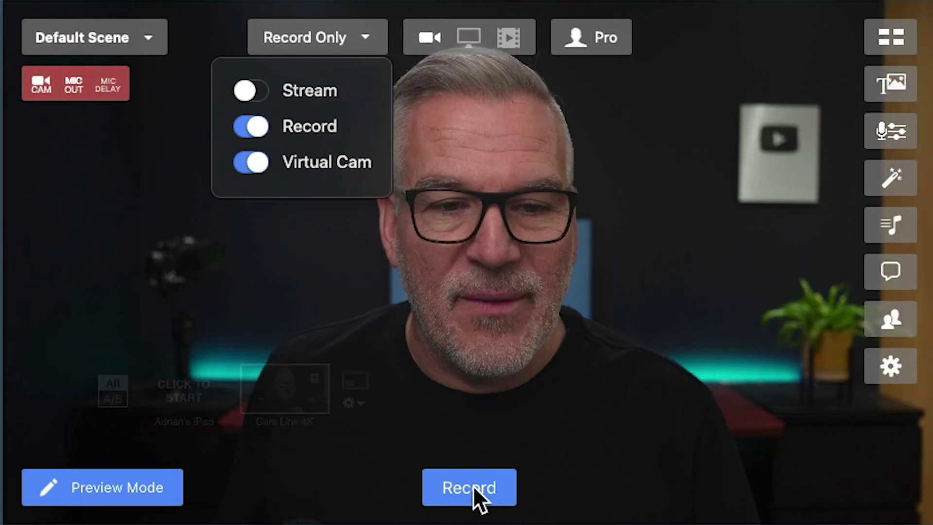
- Try out the Stream and Record output combinations, ending with both enabled
{"action": "left_click", "coordinate": [255, 91]}
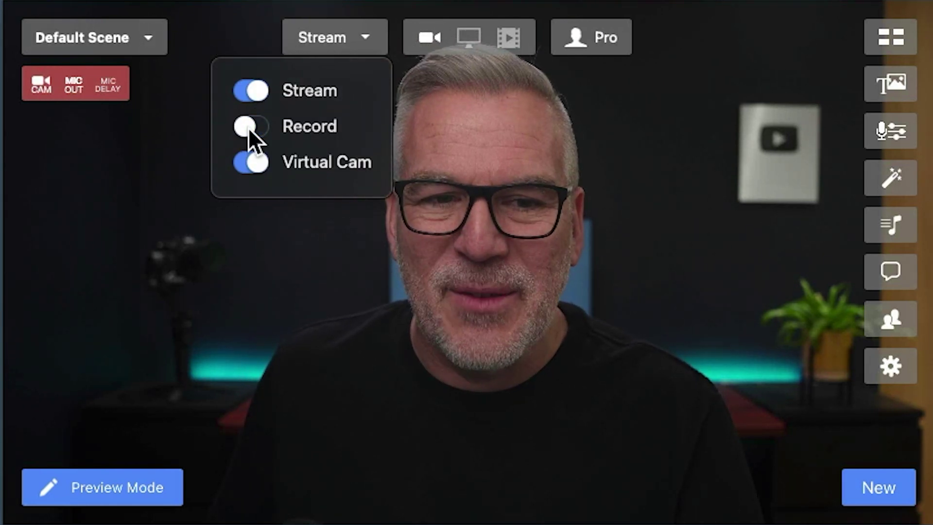
{"action": "mouse_move", "coordinate": [360, 281]}
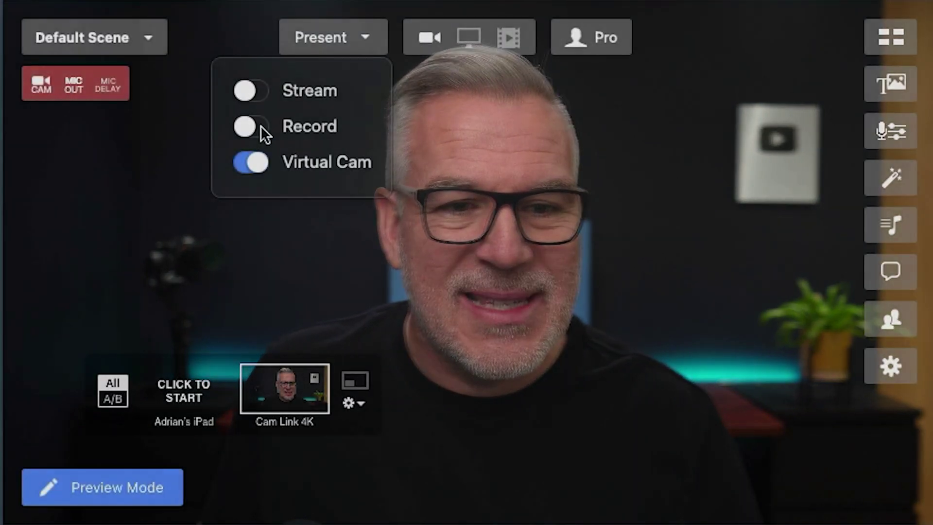
{"action": "left_click", "coordinate": [260, 126]}
{"action": "left_click", "coordinate": [262, 89]}
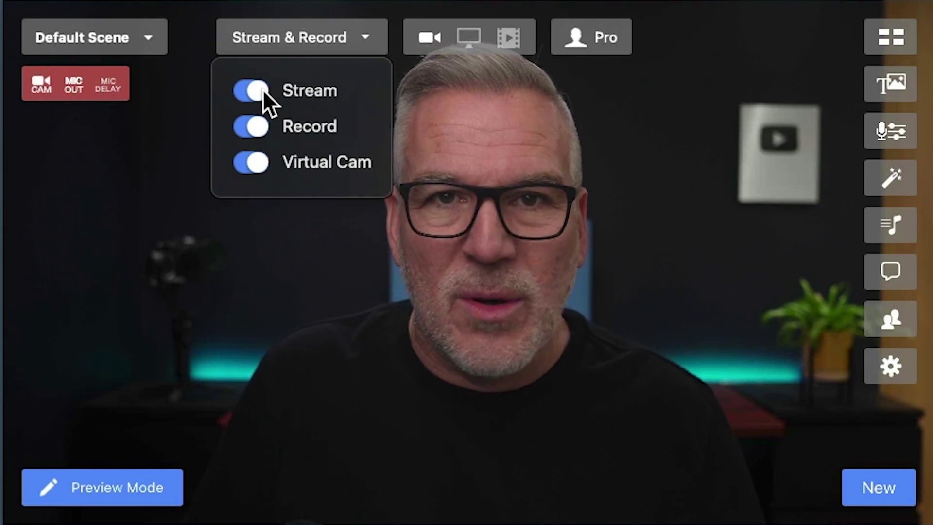
- Toggle the Virtual Cam output off and back on, and do the same for Stream
{"action": "left_click", "coordinate": [240, 164]}
{"action": "left_click", "coordinate": [255, 162]}
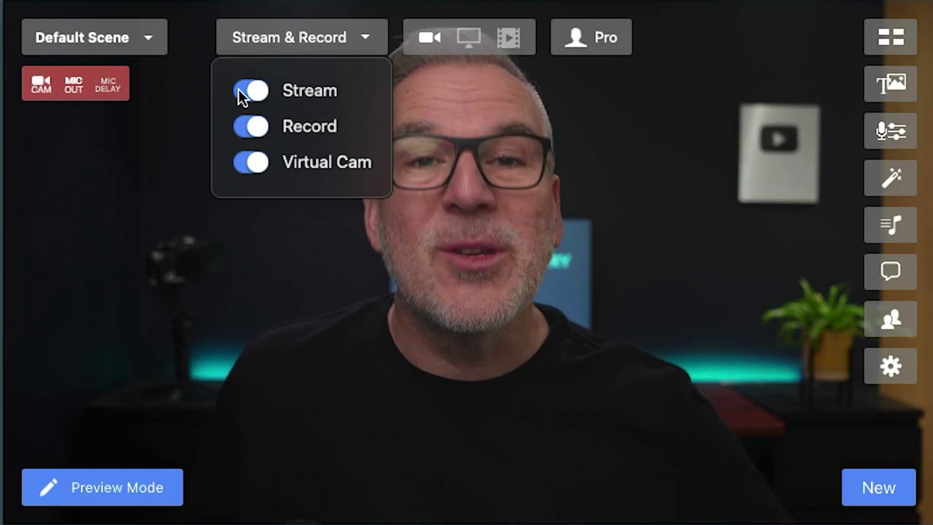
{"action": "left_click", "coordinate": [238, 89]}
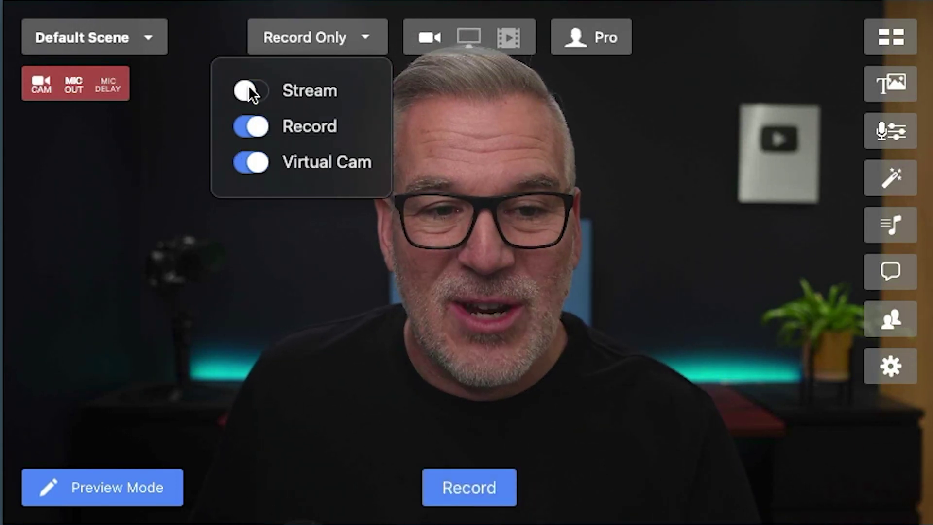
{"action": "left_click", "coordinate": [248, 88]}
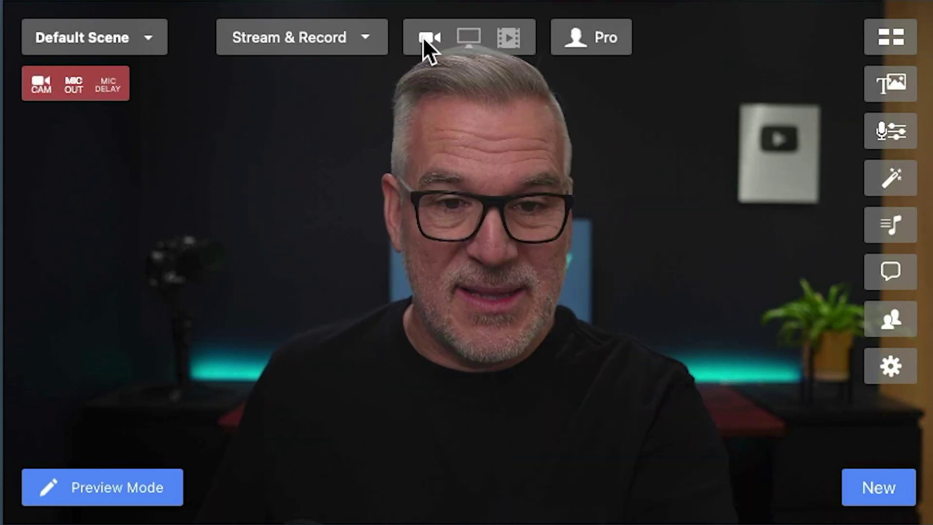
- Switch the source to screen sharing and show the Google Chrome window "Ecamm Live - Powerful Live Streaming Platform for Mac"
{"action": "left_click", "coordinate": [423, 38]}
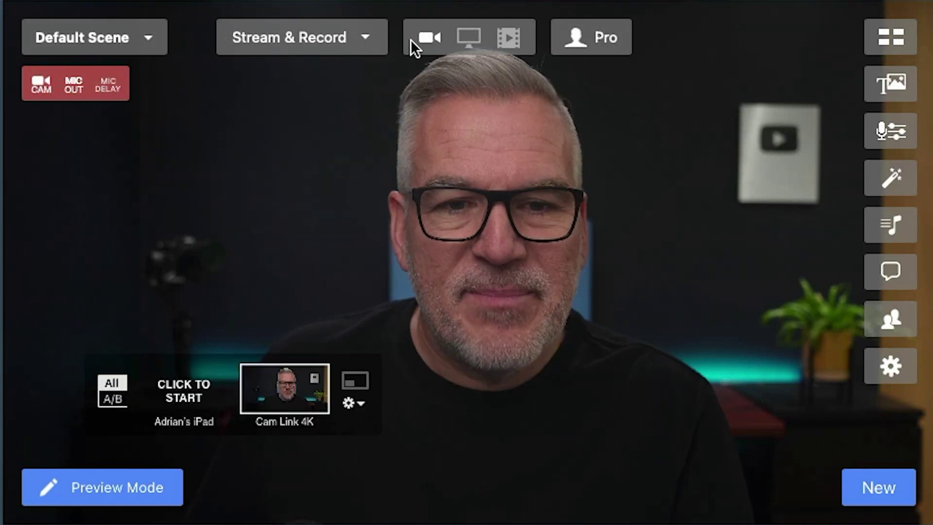
{"action": "left_click", "coordinate": [467, 38]}
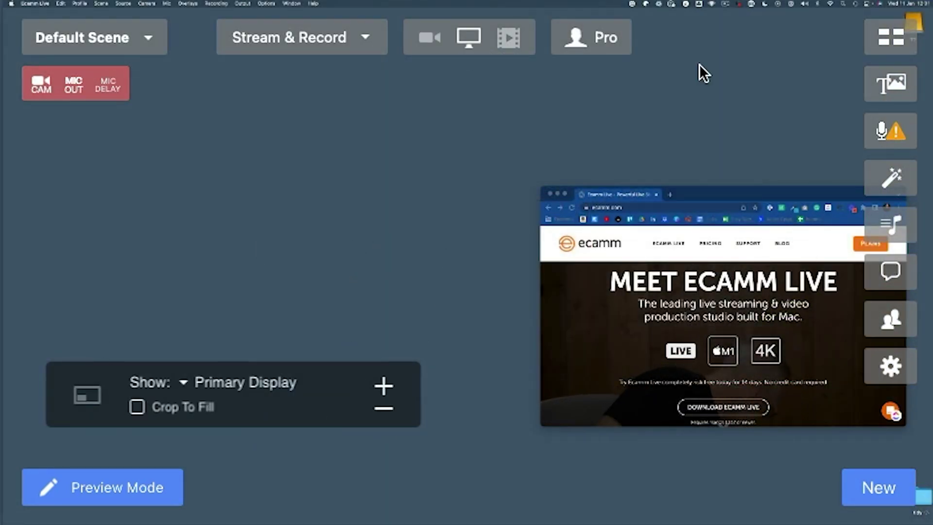
{"action": "left_click_drag", "start_coordinate": [329, 374], "coordinate": [408, 212]}
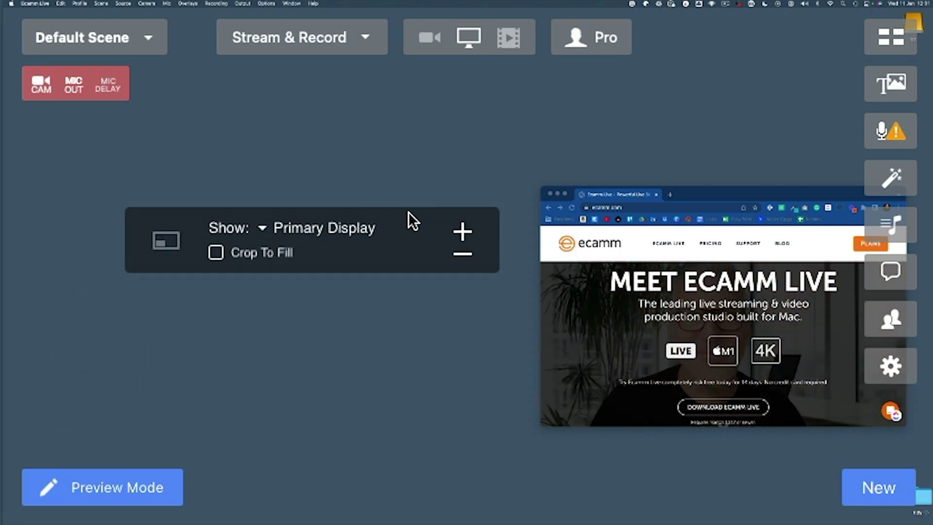
{"action": "left_click", "coordinate": [265, 229]}
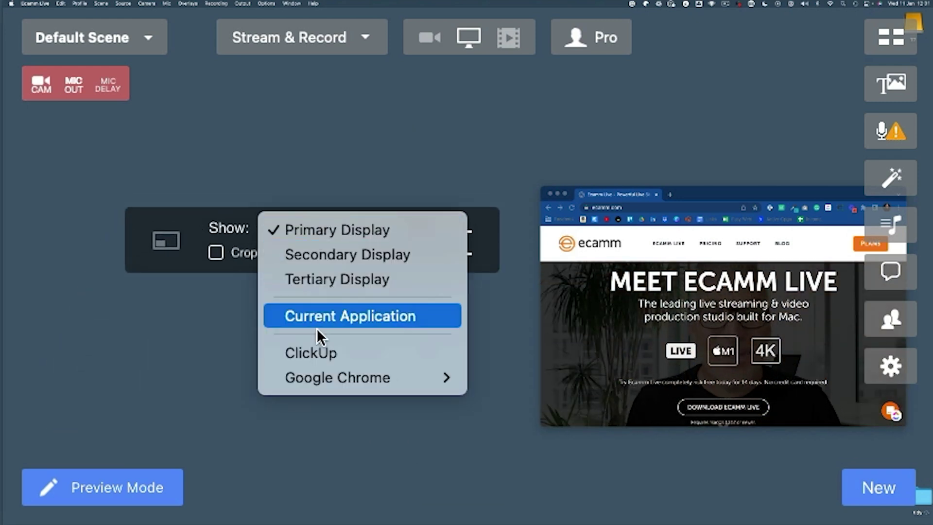
{"action": "mouse_move", "coordinate": [327, 378]}
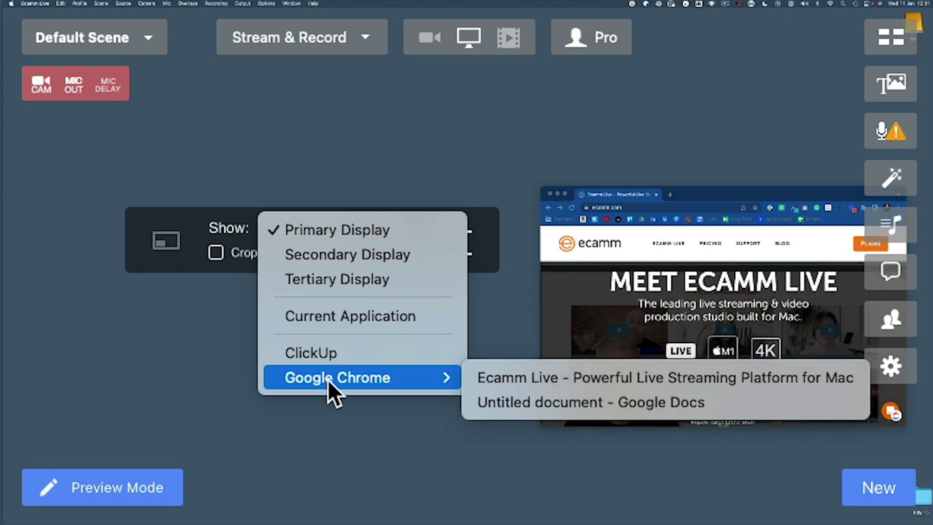
{"action": "left_click", "coordinate": [498, 375]}
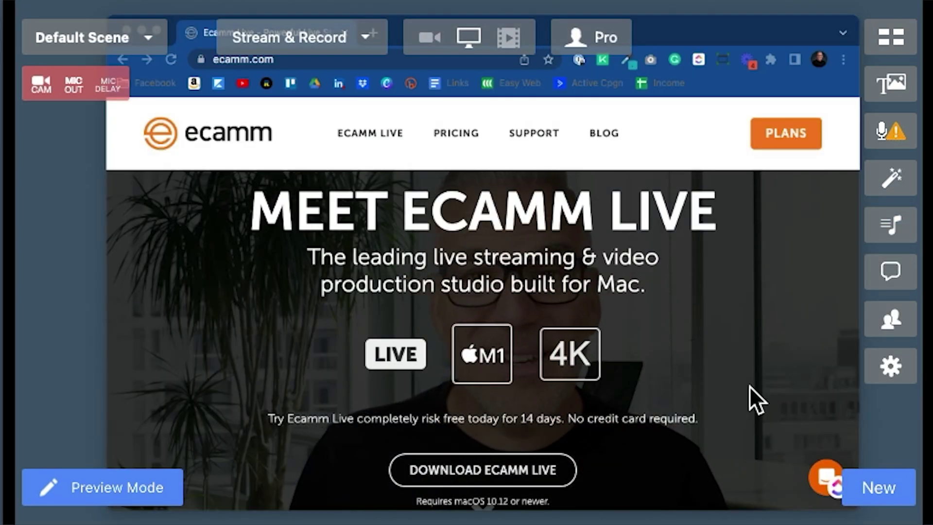
{"action": "mouse_move", "coordinate": [167, 374]}
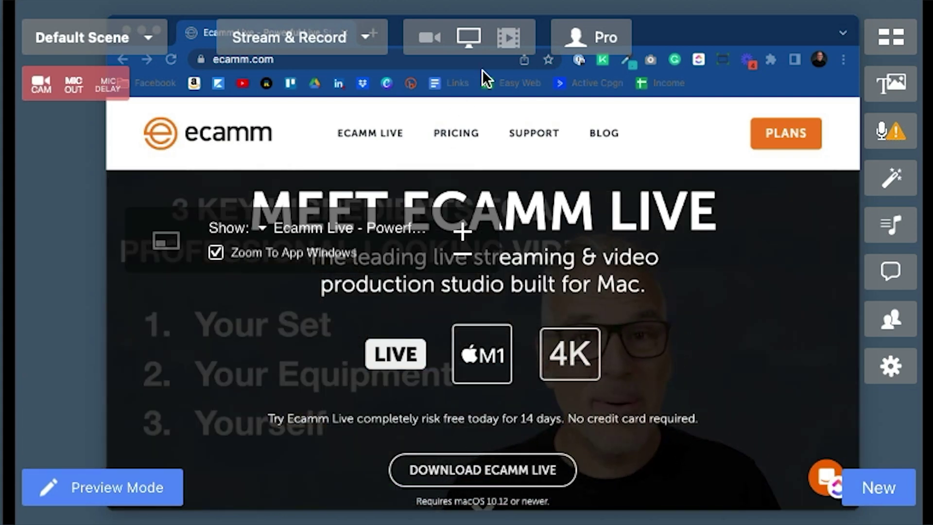
- Play the movie "whiteboard transition.mov" as the video source, and return to the camera
{"action": "left_click", "coordinate": [423, 35]}
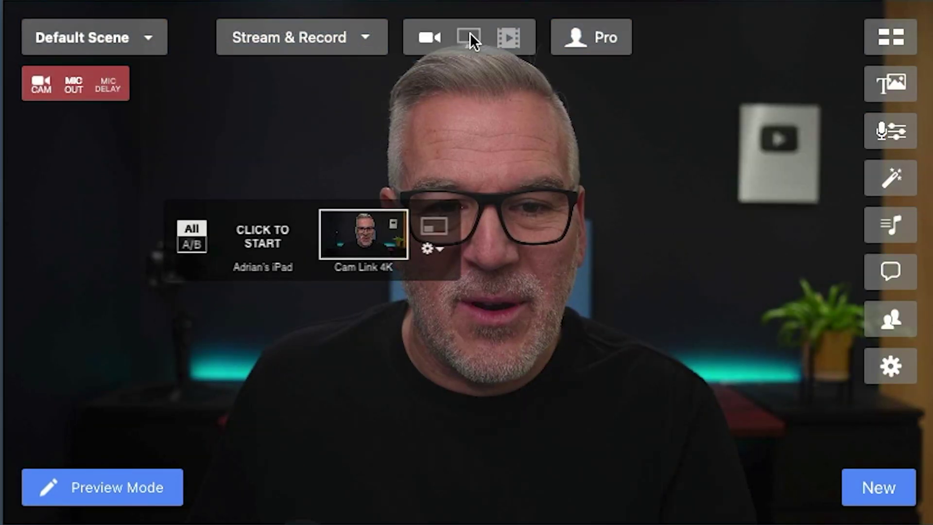
{"action": "left_click", "coordinate": [468, 35]}
{"action": "left_click", "coordinate": [506, 34]}
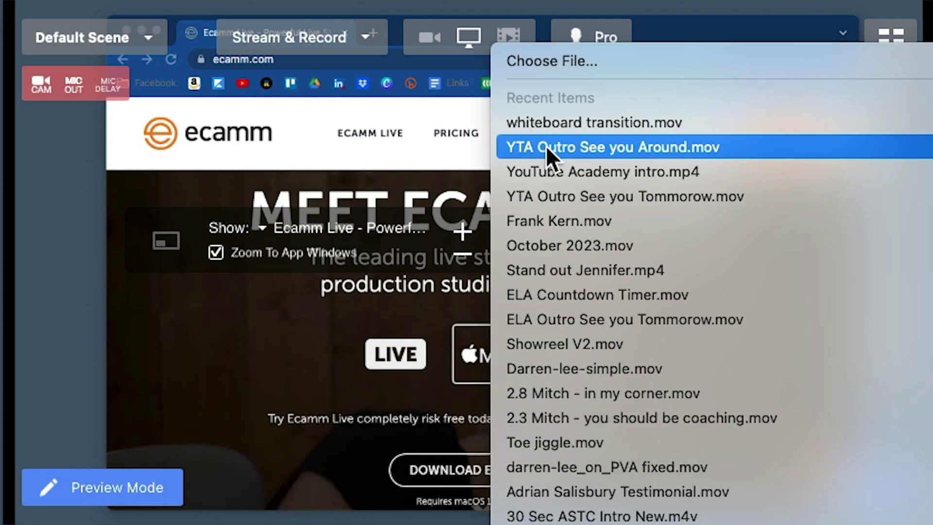
{"action": "left_click", "coordinate": [537, 122]}
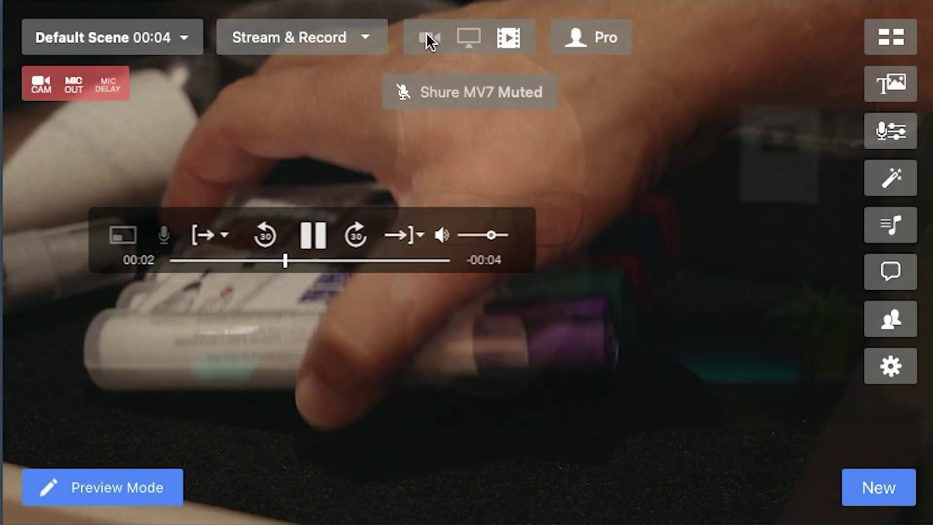
{"action": "left_click", "coordinate": [429, 38]}
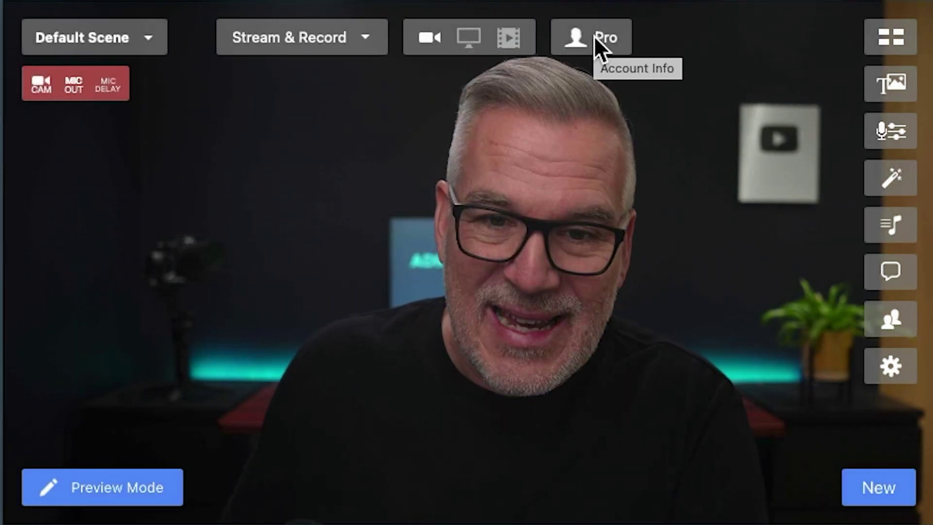
- Enlarge the Camera Switcher window and its source thumbnails, and close the window
{"action": "mouse_move", "coordinate": [613, 43]}
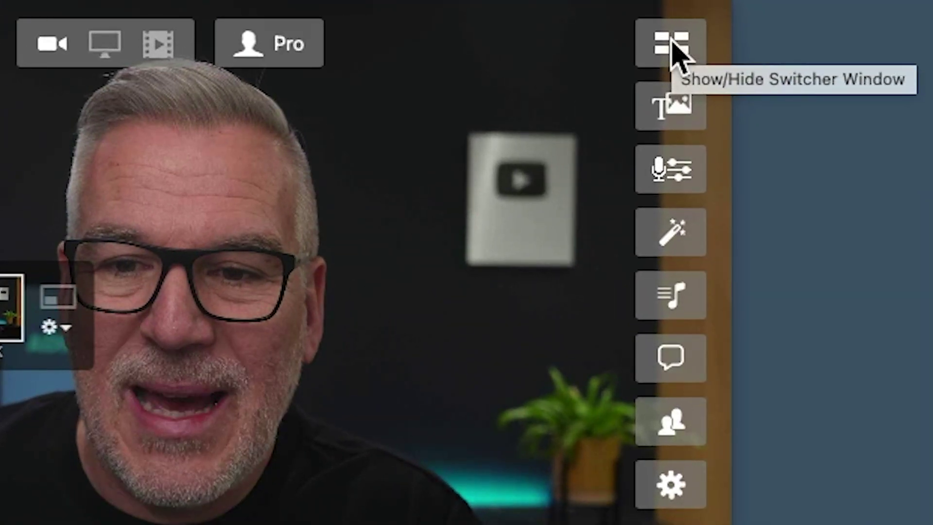
{"action": "left_click", "coordinate": [672, 43]}
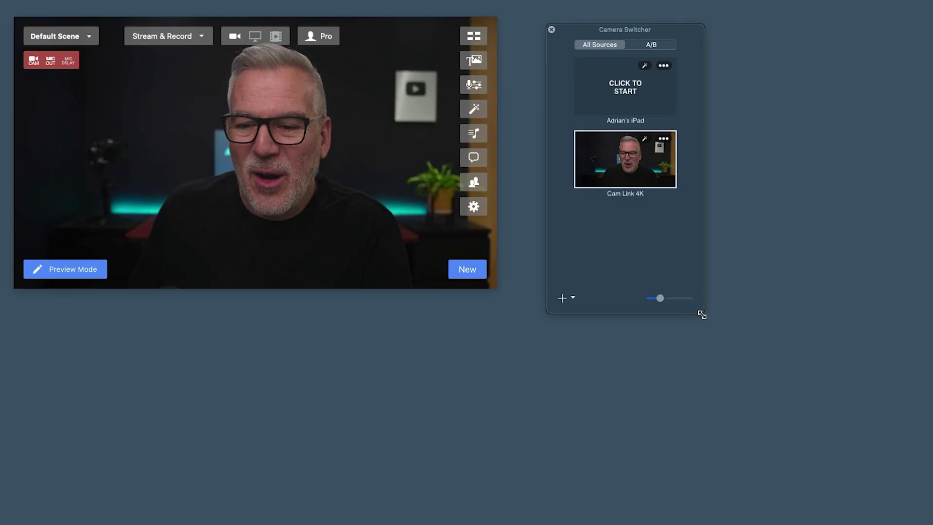
{"action": "left_click_drag", "start_coordinate": [702, 314], "coordinate": [821, 323]}
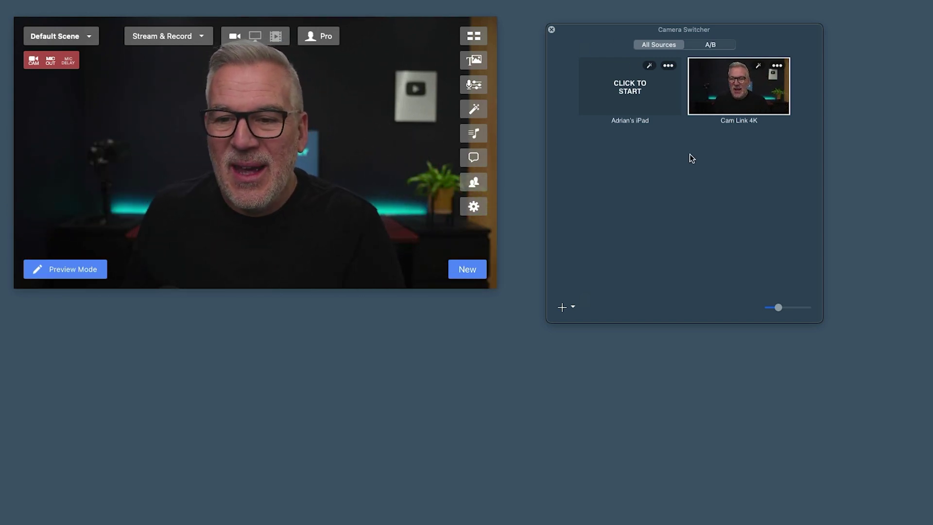
{"action": "left_click_drag", "start_coordinate": [777, 307], "coordinate": [865, 373]}
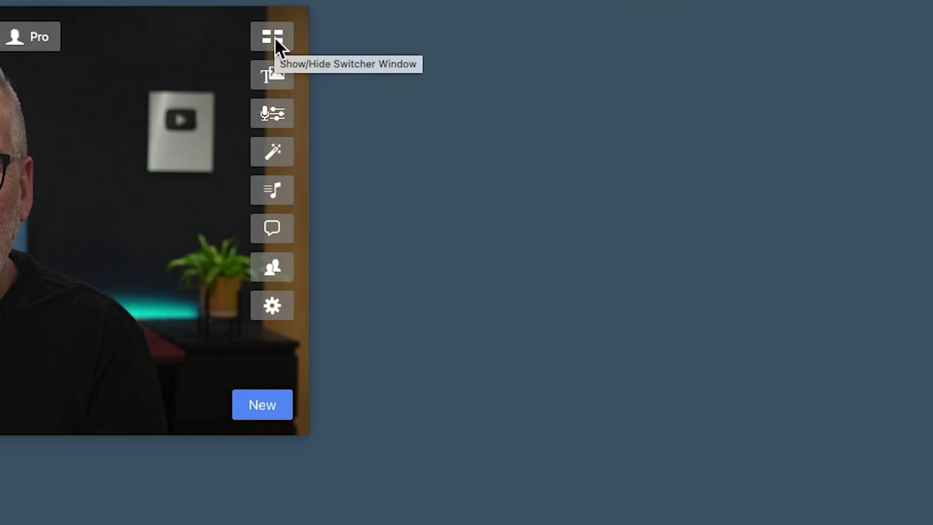
{"action": "left_click", "coordinate": [273, 37]}
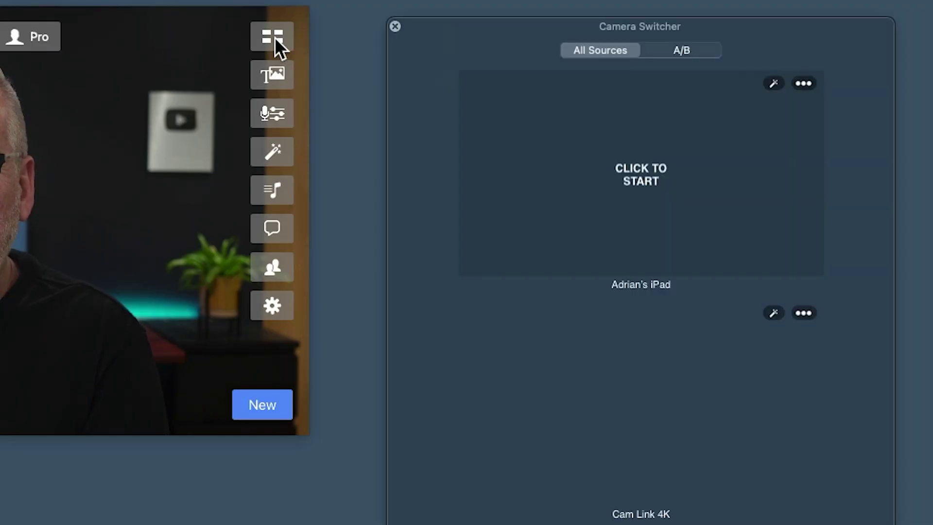
{"action": "left_click", "coordinate": [394, 27]}
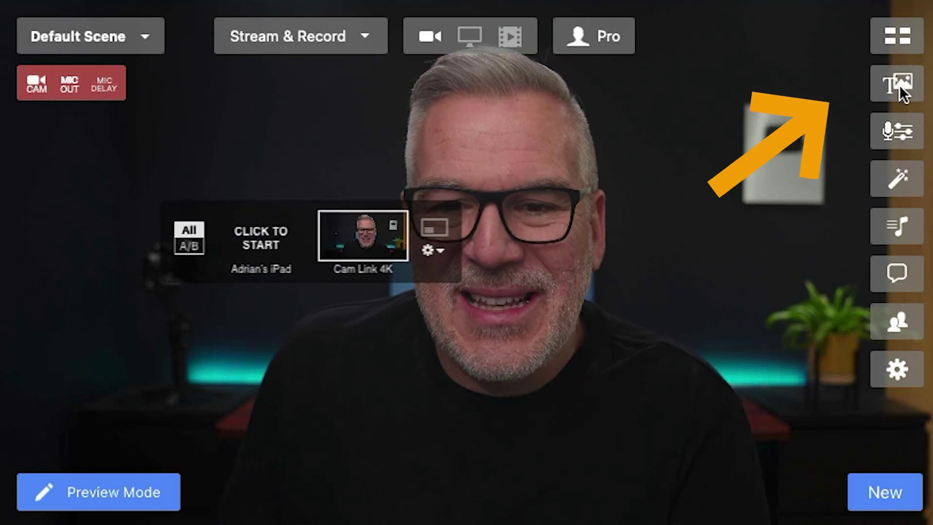
- Show the Sound Levels window and view its available microphone inputs without changing the selection
{"action": "left_click", "coordinate": [902, 127]}
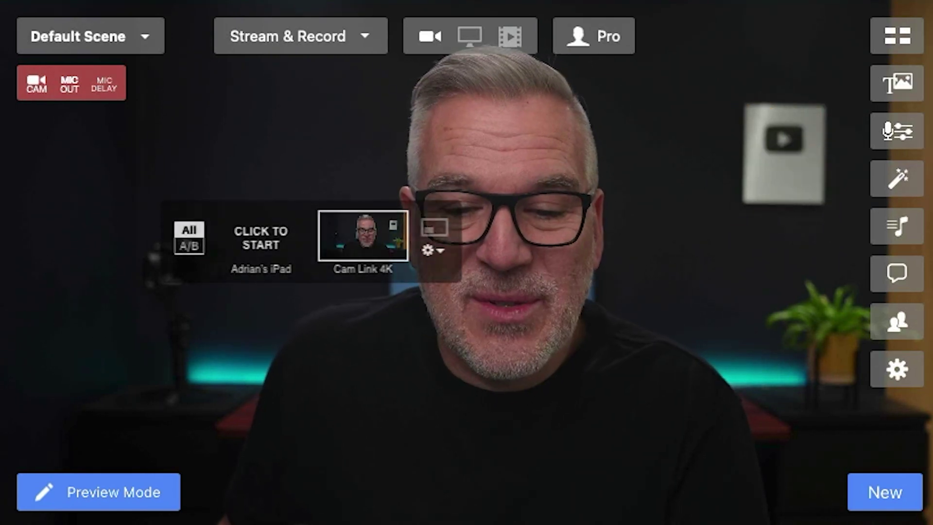
{"action": "left_click", "coordinate": [480, 469]}
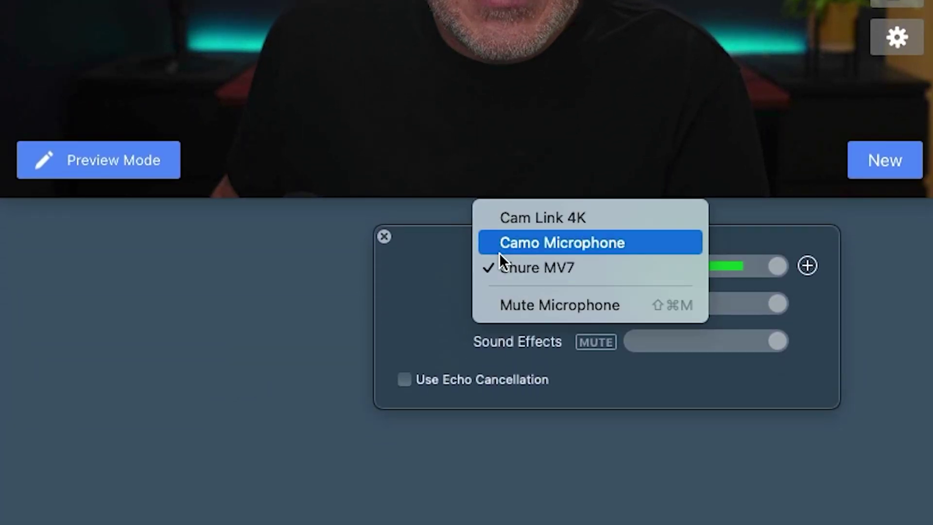
{"action": "left_click", "coordinate": [430, 263]}
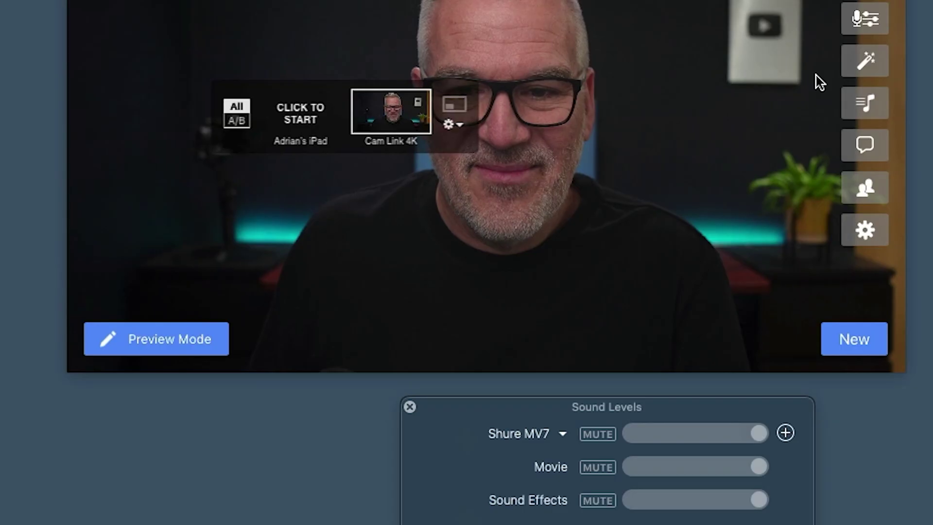
- Show the Camera Effects for Cam Link 4K and enable Zoom & Pan with the zoom set slightly above the middle
{"action": "left_click", "coordinate": [859, 20]}
{"action": "left_click", "coordinate": [868, 61]}
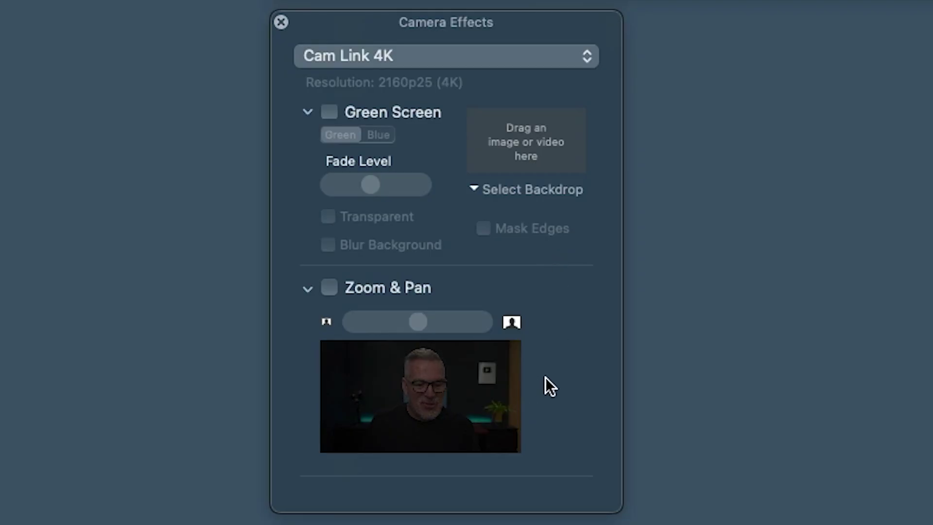
{"action": "scroll", "coordinate": [547, 377], "scroll_direction": "down", "scroll_amount": 4}
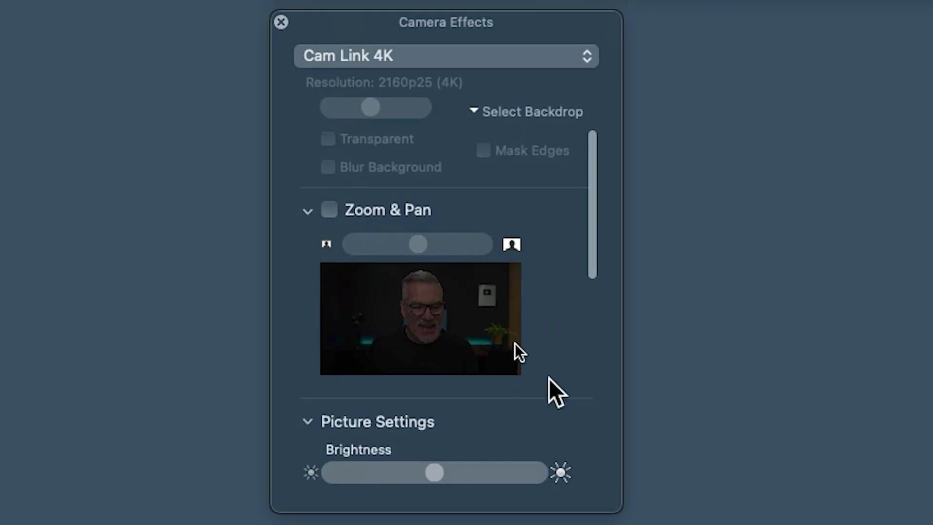
{"action": "left_click", "coordinate": [330, 210]}
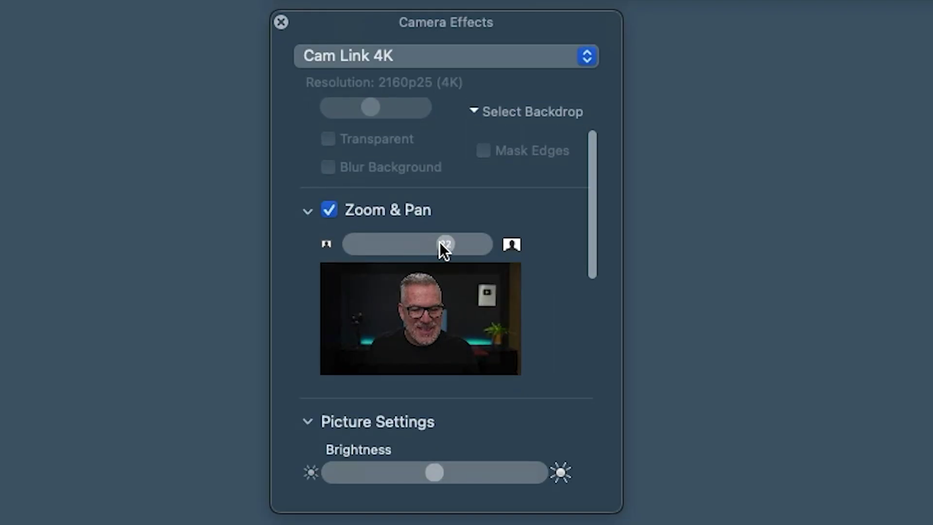
{"action": "mouse_move", "coordinate": [443, 243]}
{"action": "left_mouse_down"}
{"action": "mouse_move", "coordinate": [461, 242]}
{"action": "mouse_move", "coordinate": [428, 243]}
{"action": "left_mouse_up"}
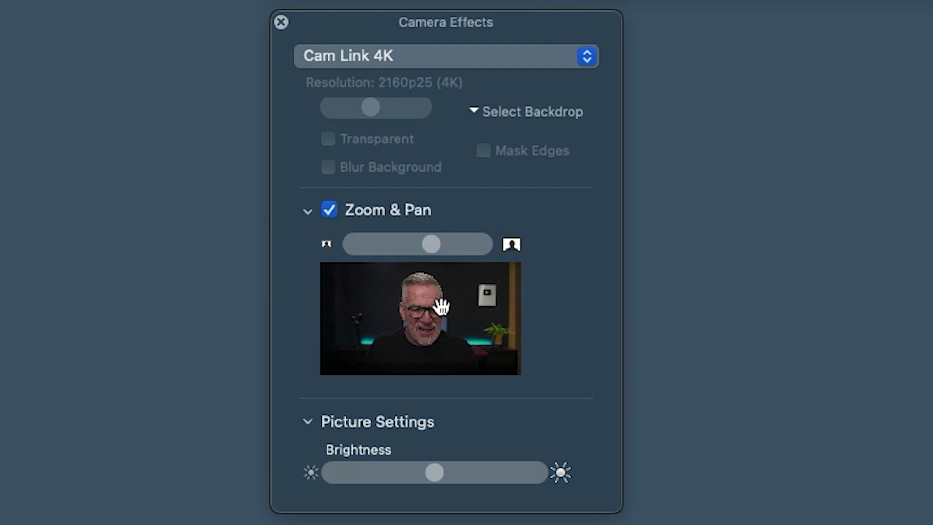
- Try a warmer picture temperature of 4 for the camera and reset the Picture Settings
{"action": "scroll", "coordinate": [571, 408], "scroll_direction": "down", "scroll_amount": 10}
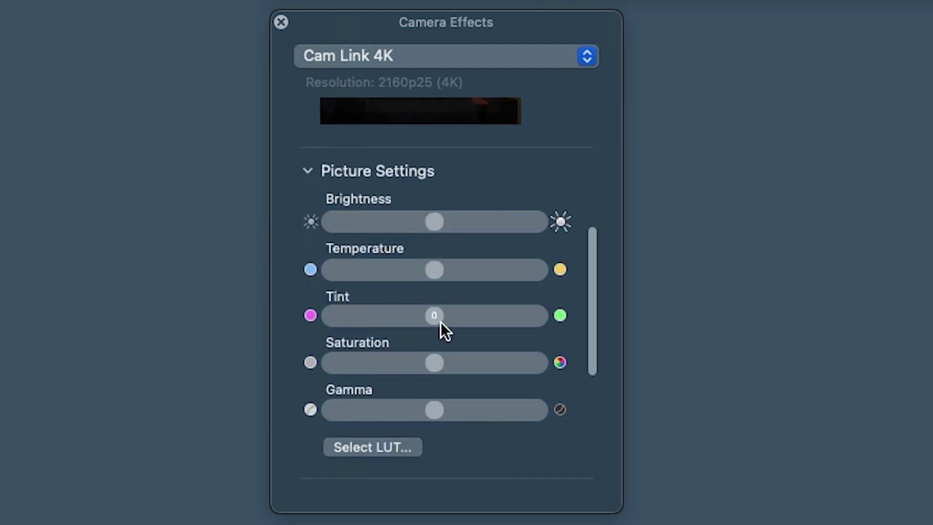
{"action": "mouse_move", "coordinate": [471, 270]}
{"action": "left_mouse_down"}
{"action": "mouse_move", "coordinate": [494, 268]}
{"action": "mouse_move", "coordinate": [461, 266]}
{"action": "left_mouse_up"}
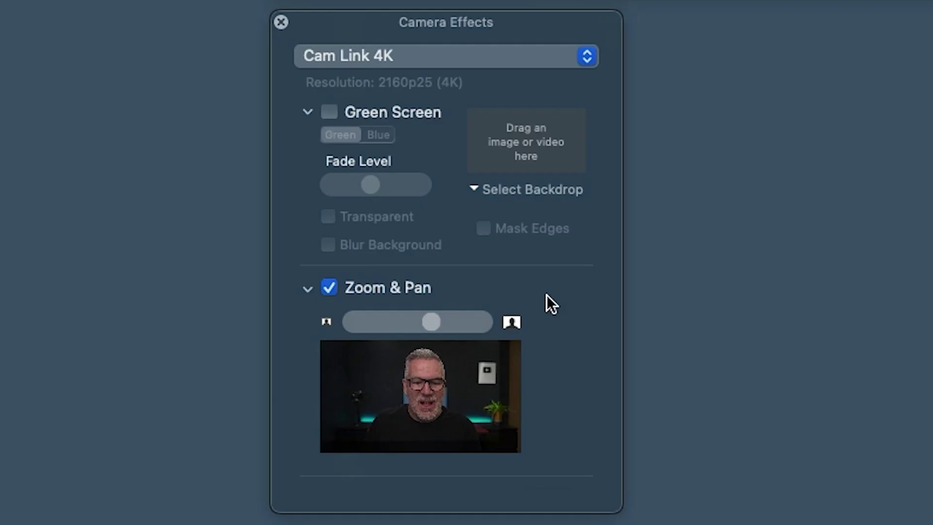
{"action": "scroll", "coordinate": [547, 296], "scroll_direction": "down", "scroll_amount": 5}
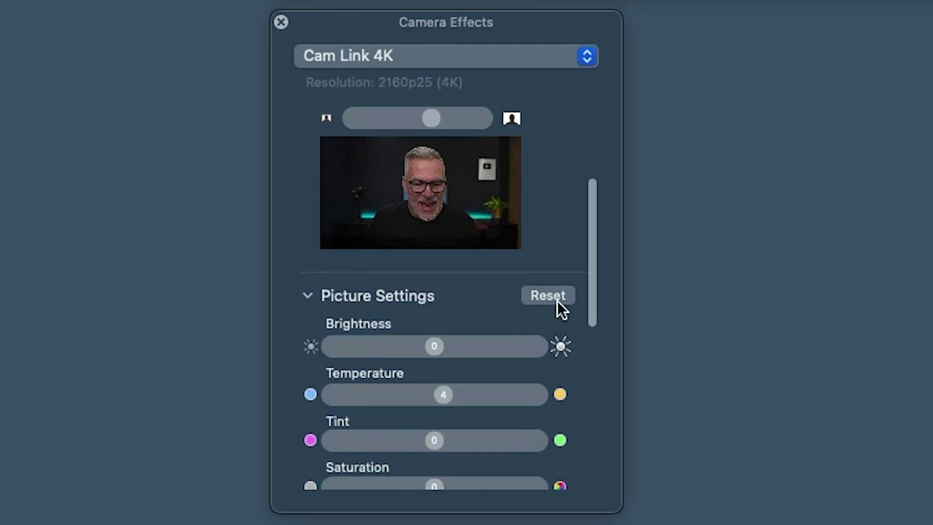
{"action": "left_click", "coordinate": [547, 283]}
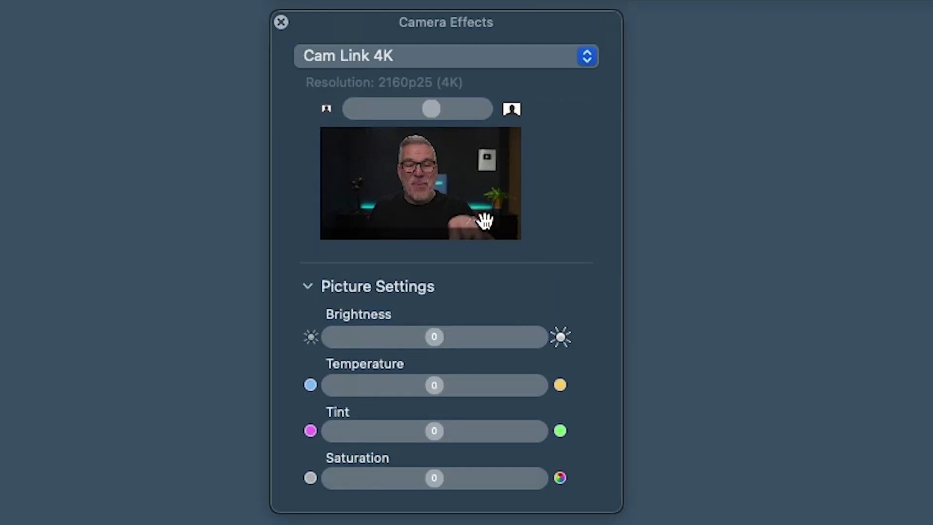
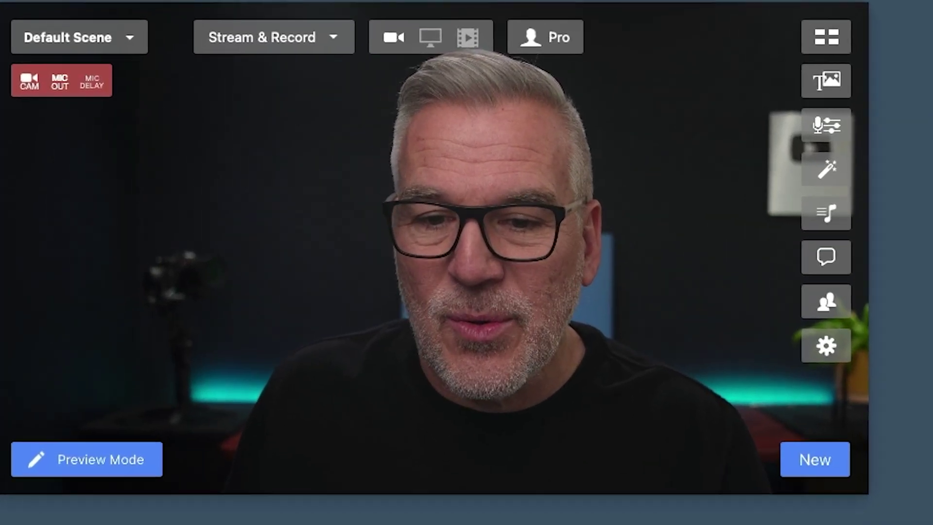
- Show the Preferences window, move it fully into view and display the General settings
{"action": "left_click", "coordinate": [573, 226]}
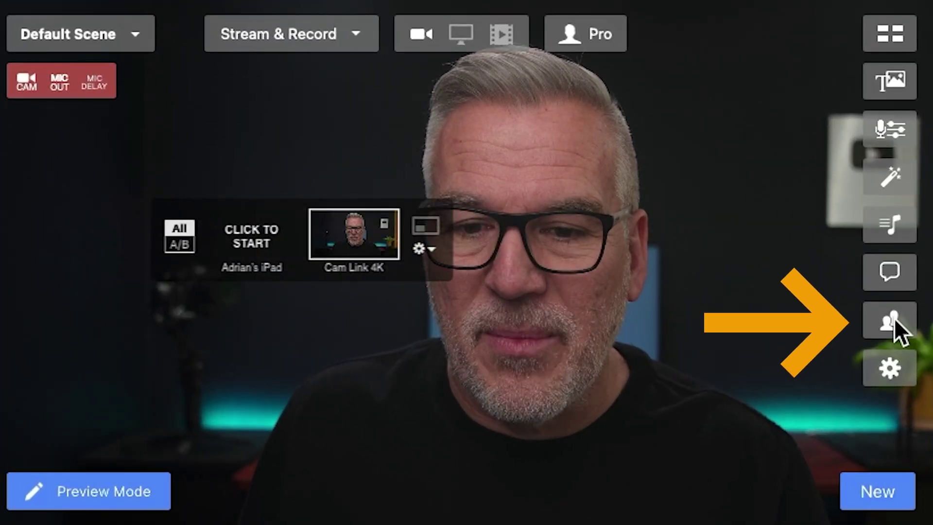
{"action": "left_click", "coordinate": [890, 367]}
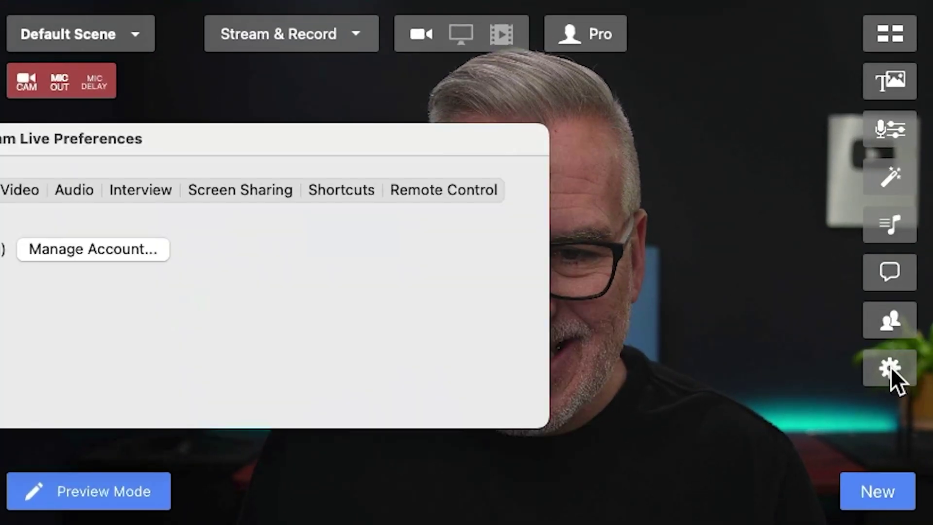
{"action": "left_click_drag", "start_coordinate": [277, 117], "coordinate": [589, 120]}
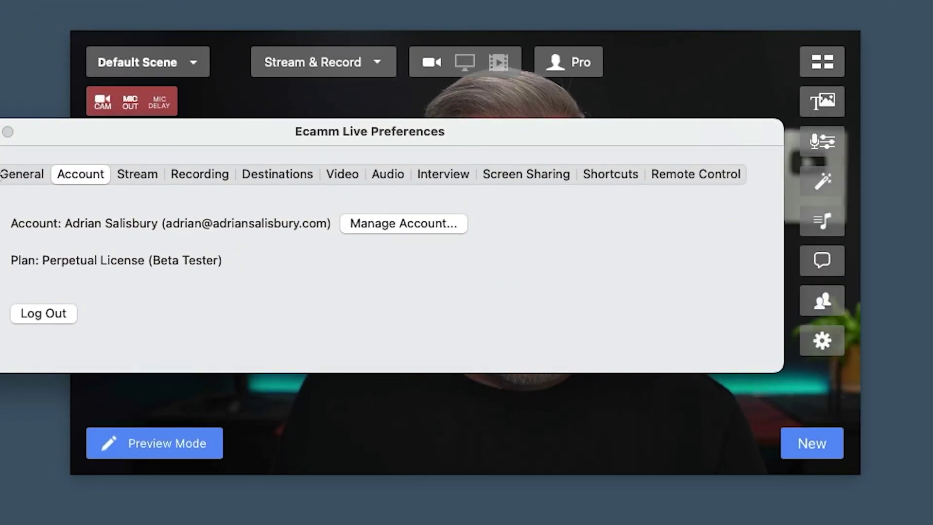
{"action": "left_click", "coordinate": [20, 174]}
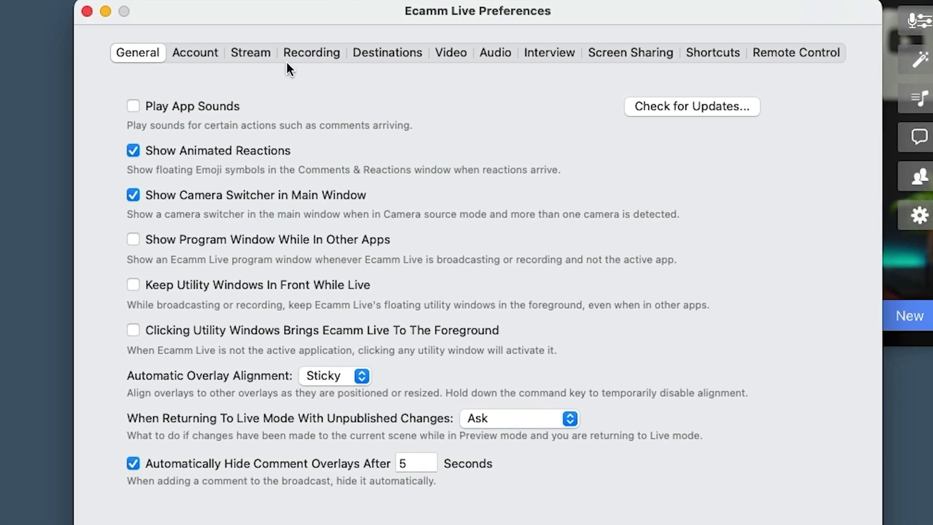
- Look through the preference categories from General to Screen Sharing, including Account, Stream, Recording, Destinations, Video, Audio and Interview
{"action": "left_click", "coordinate": [249, 53]}
{"action": "left_click", "coordinate": [307, 53]}
{"action": "left_click", "coordinate": [398, 54]}
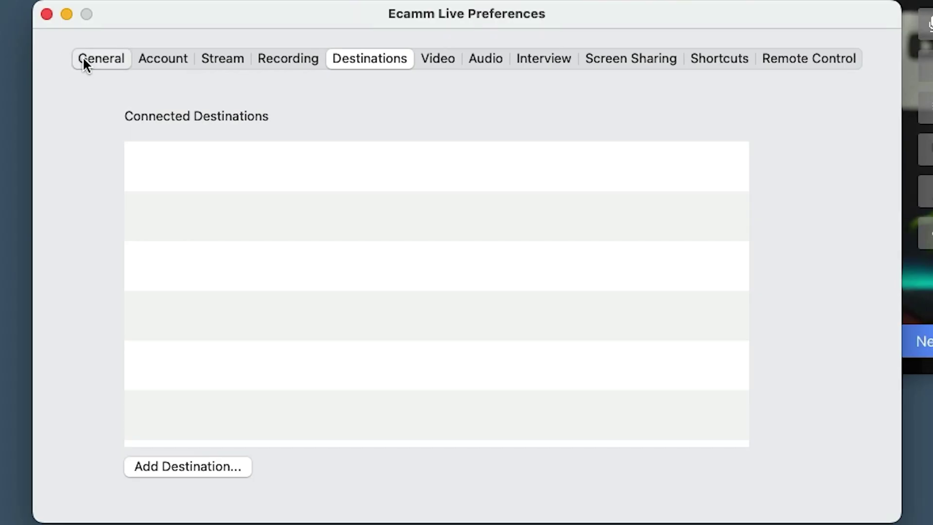
{"action": "left_click", "coordinate": [82, 56]}
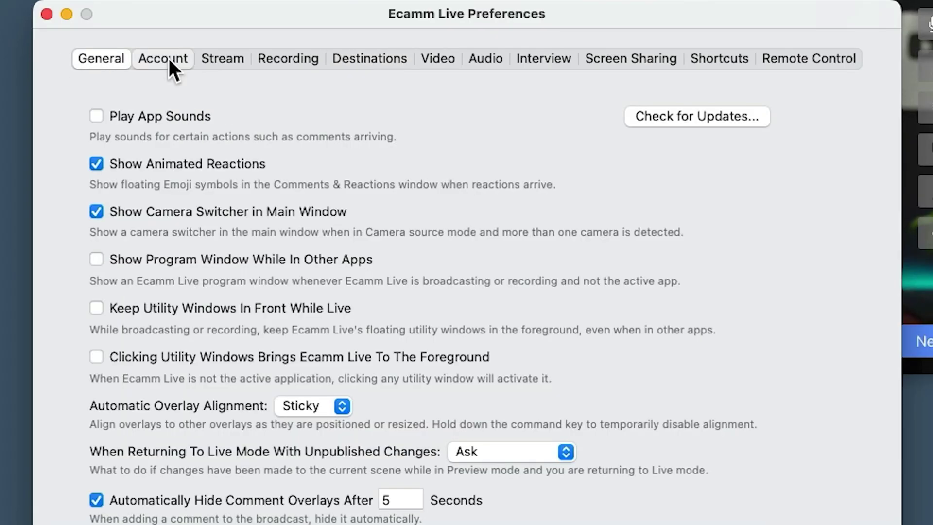
{"action": "left_click", "coordinate": [168, 59]}
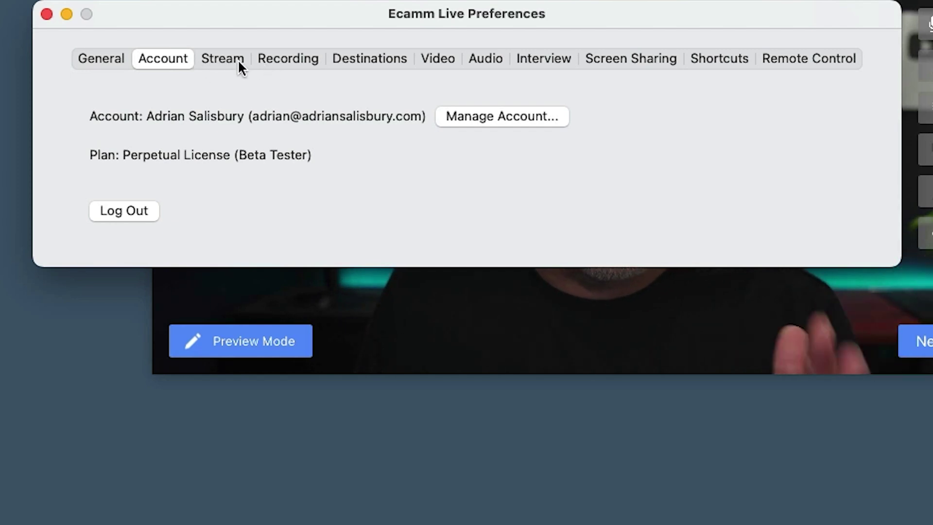
{"action": "left_click", "coordinate": [228, 59]}
{"action": "left_click", "coordinate": [292, 57]}
{"action": "left_click", "coordinate": [369, 60]}
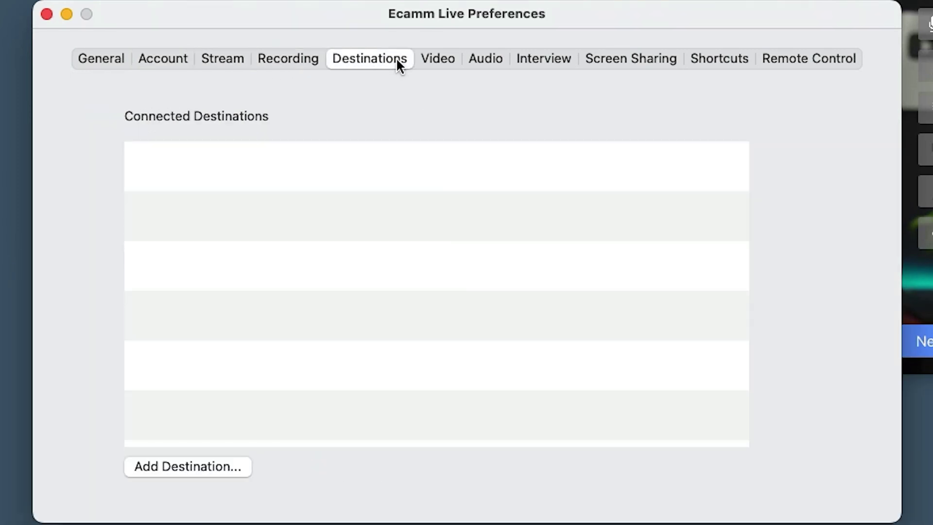
{"action": "left_click", "coordinate": [435, 61]}
{"action": "left_click", "coordinate": [485, 59]}
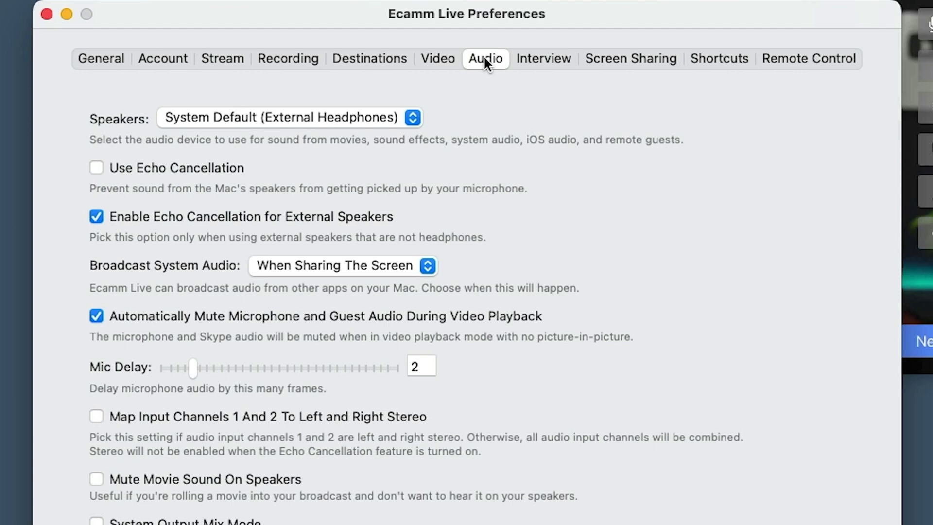
{"action": "left_click", "coordinate": [534, 61]}
{"action": "left_click", "coordinate": [614, 62]}
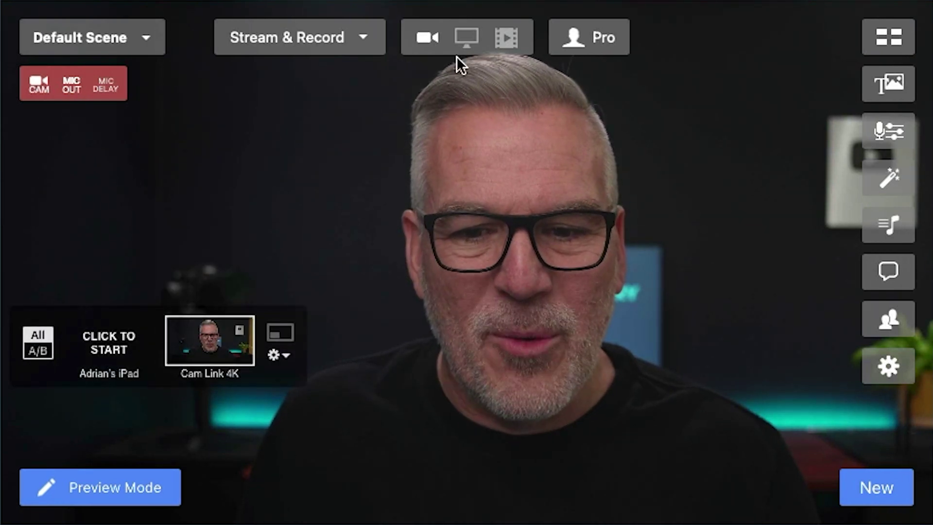
- Switch the Stream output off and back on, keeping Record and Virtual Cam enabled
{"action": "left_click", "coordinate": [289, 47]}
{"action": "left_click", "coordinate": [240, 97]}
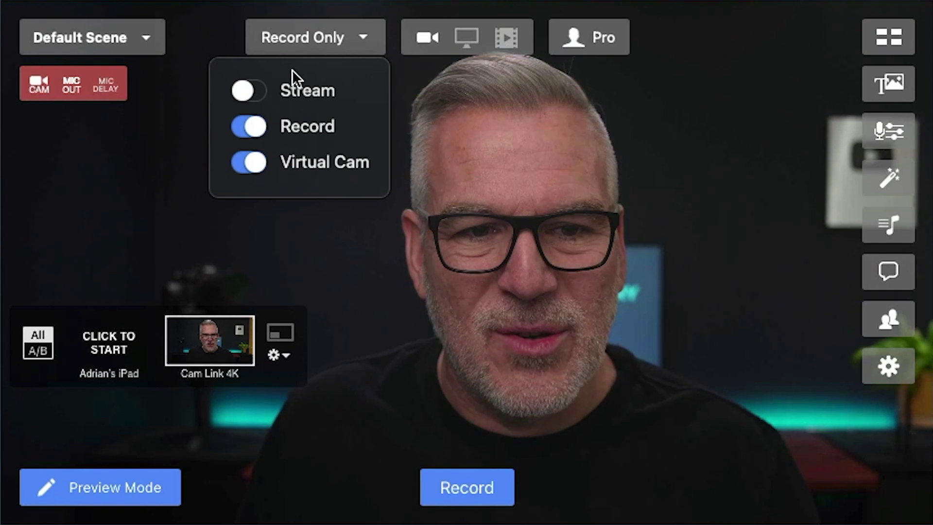
{"action": "left_click", "coordinate": [254, 88]}
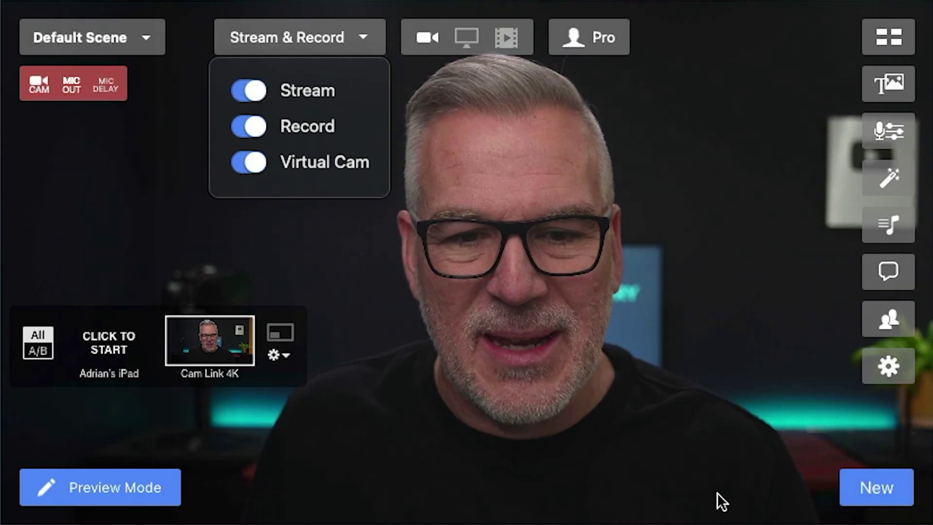
{"action": "left_click", "coordinate": [855, 489]}
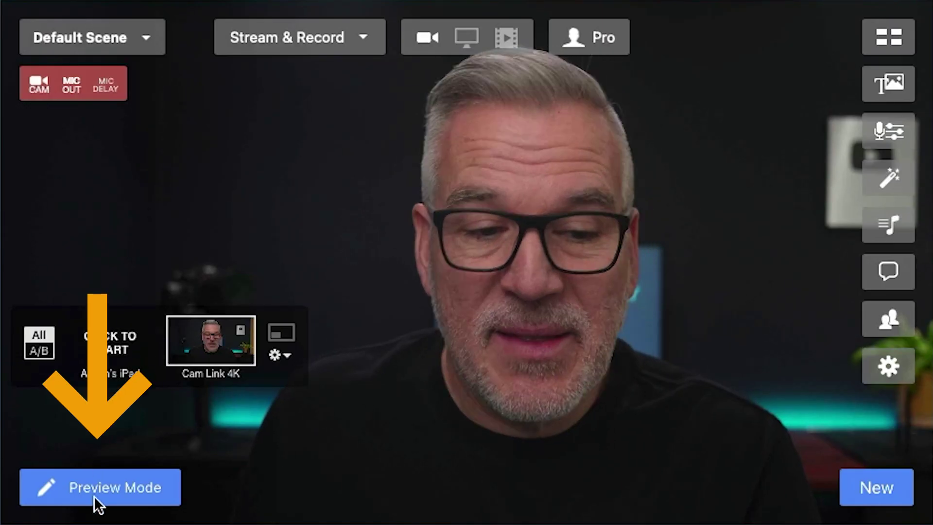
- Enter Preview Mode and arrange the Program window beside the main window
{"action": "left_click", "coordinate": [95, 490]}
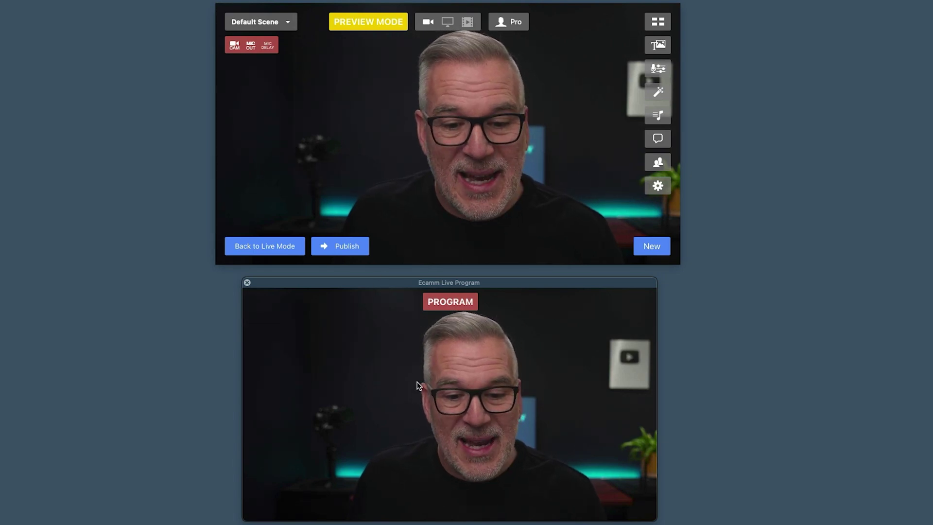
{"action": "mouse_move", "coordinate": [481, 166]}
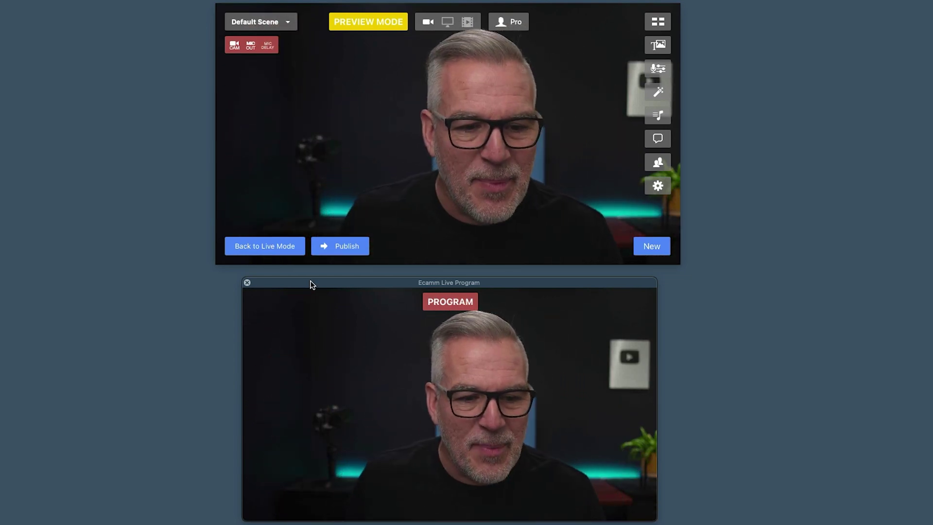
{"action": "left_click_drag", "start_coordinate": [310, 283], "coordinate": [777, 47]}
{"action": "left_click_drag", "start_coordinate": [627, 73], "coordinate": [621, 46]}
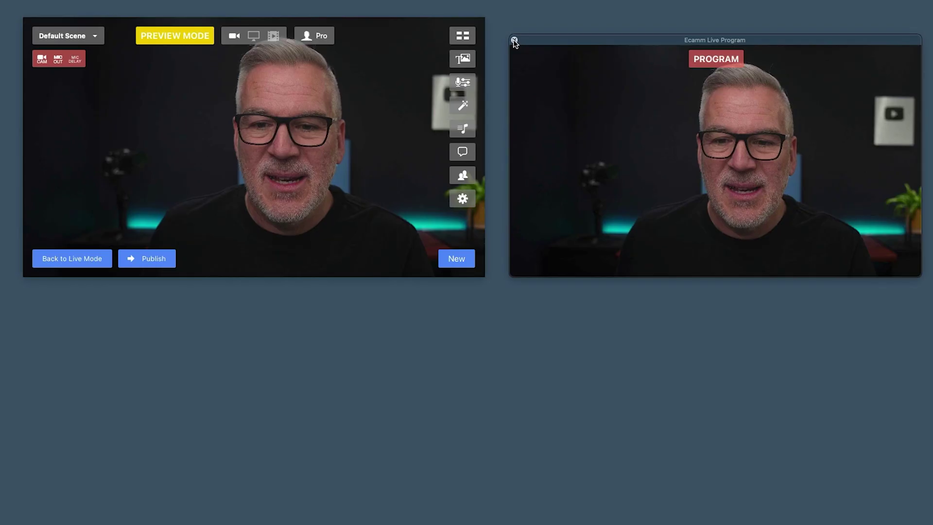
- Close the Program window and return to Live Mode
{"action": "left_click", "coordinate": [511, 38]}
{"action": "left_click", "coordinate": [78, 257]}
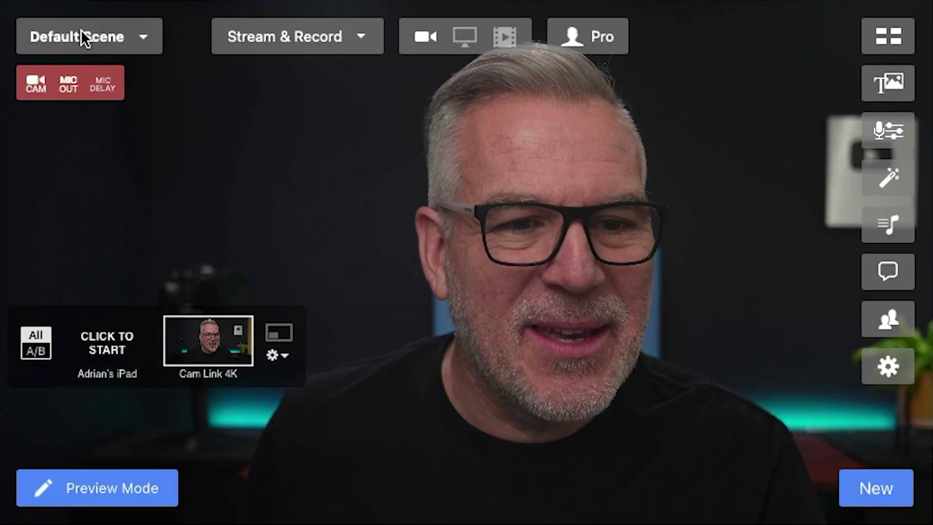
- Show the Scenes window, close and reopen it, and view the scene list of the main window
{"action": "left_click", "coordinate": [141, 32]}
{"action": "left_click", "coordinate": [94, 72]}
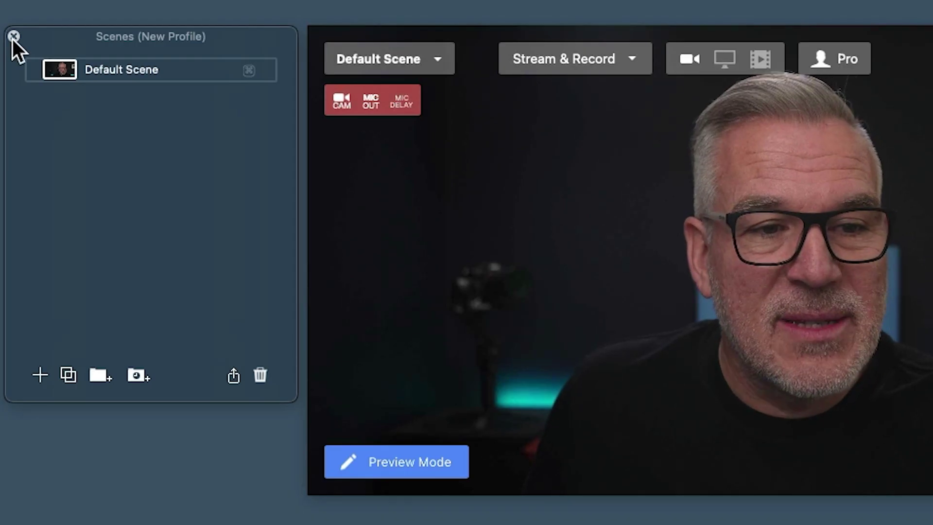
{"action": "left_click", "coordinate": [14, 37]}
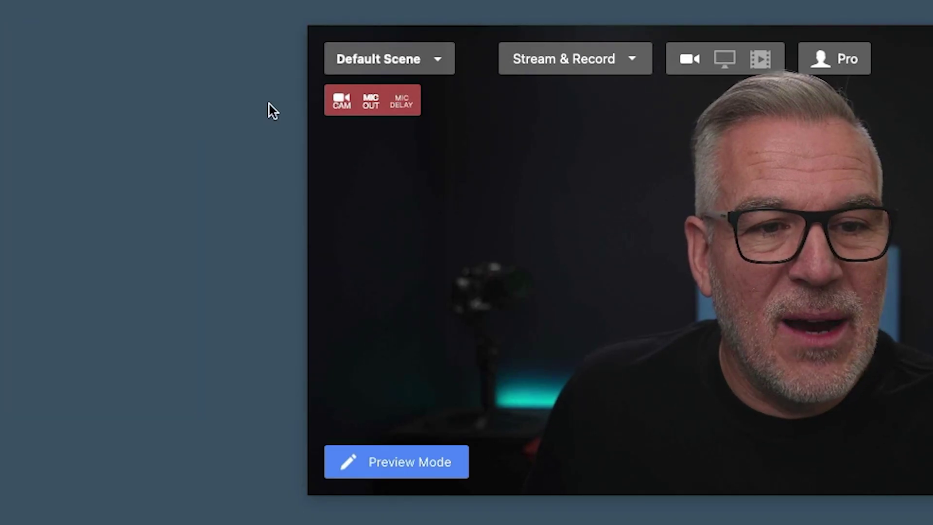
{"action": "left_click", "coordinate": [430, 54]}
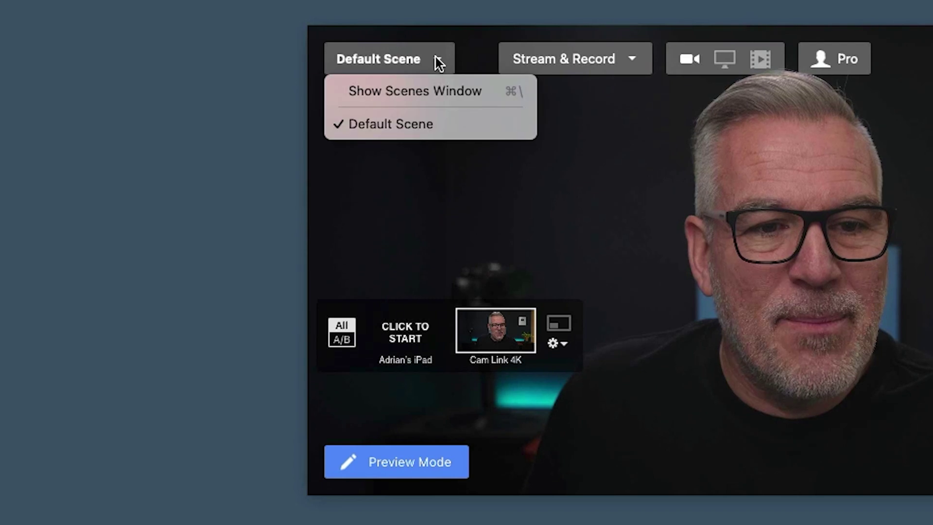
{"action": "left_click", "coordinate": [421, 90]}
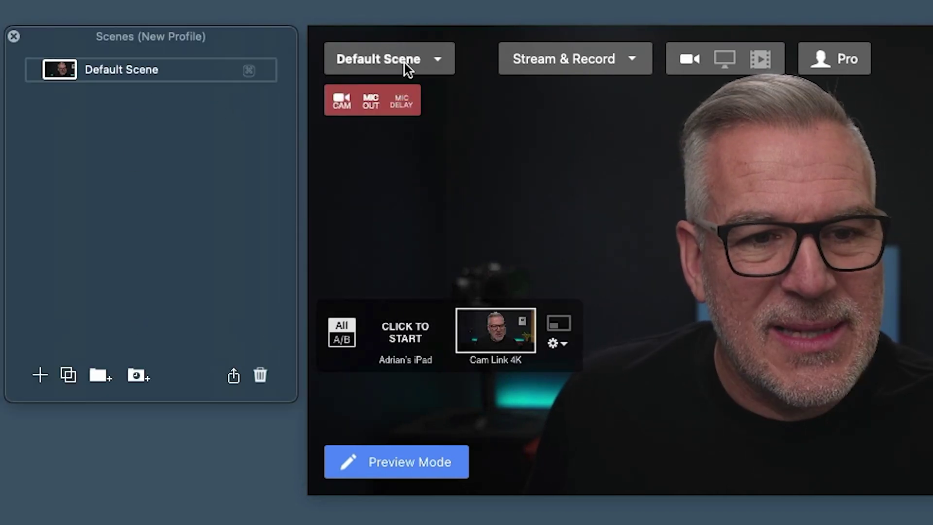
{"action": "left_click", "coordinate": [437, 59]}
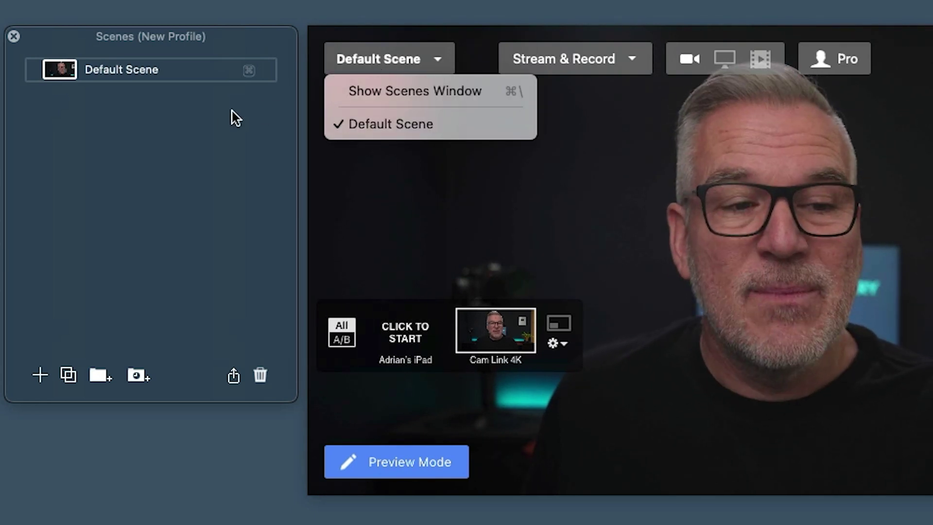
{"action": "left_click", "coordinate": [387, 43]}
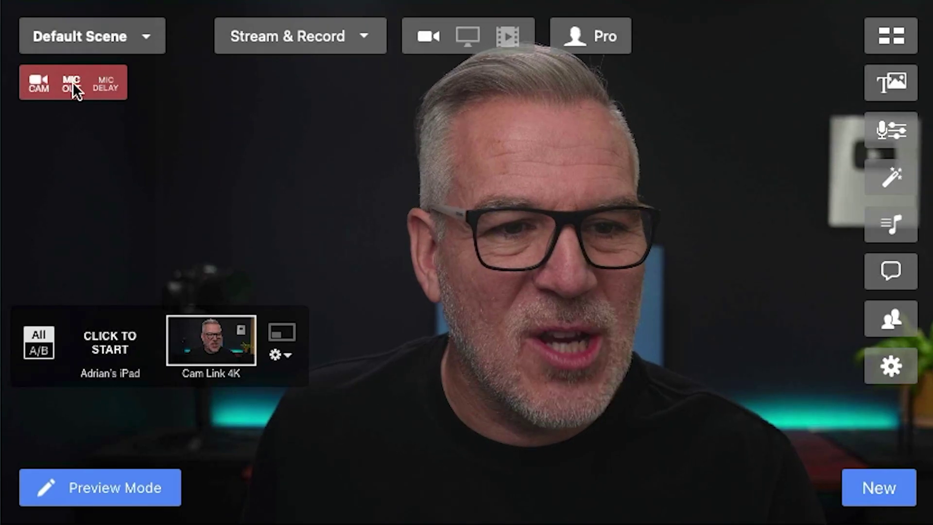
- Reposition the camera switcher overlay to several places within the main window
{"action": "left_click", "coordinate": [364, 36]}
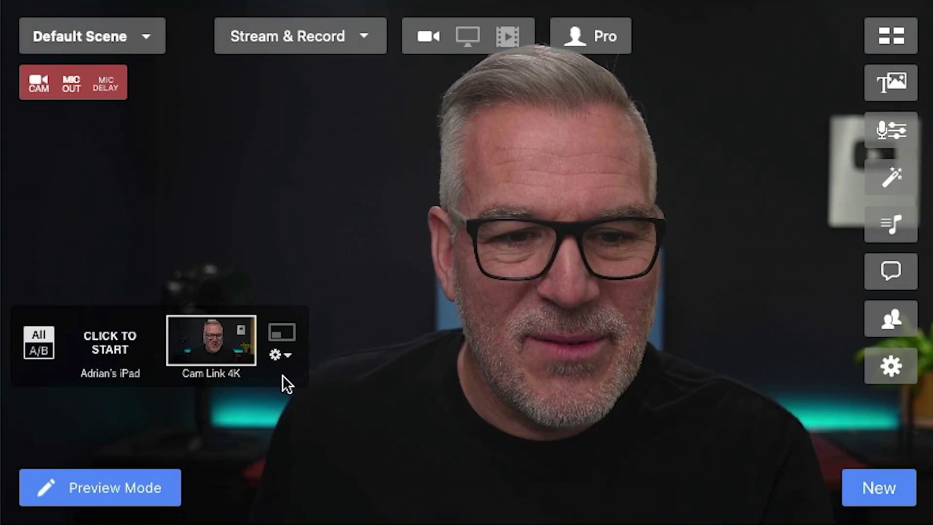
{"action": "left_click_drag", "start_coordinate": [287, 386], "coordinate": [348, 412]}
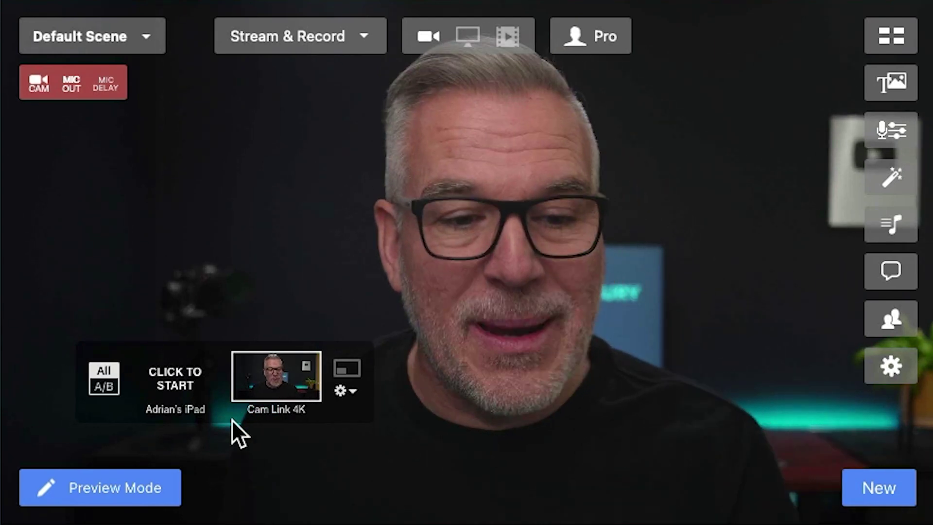
{"action": "left_click_drag", "start_coordinate": [233, 422], "coordinate": [205, 267]}
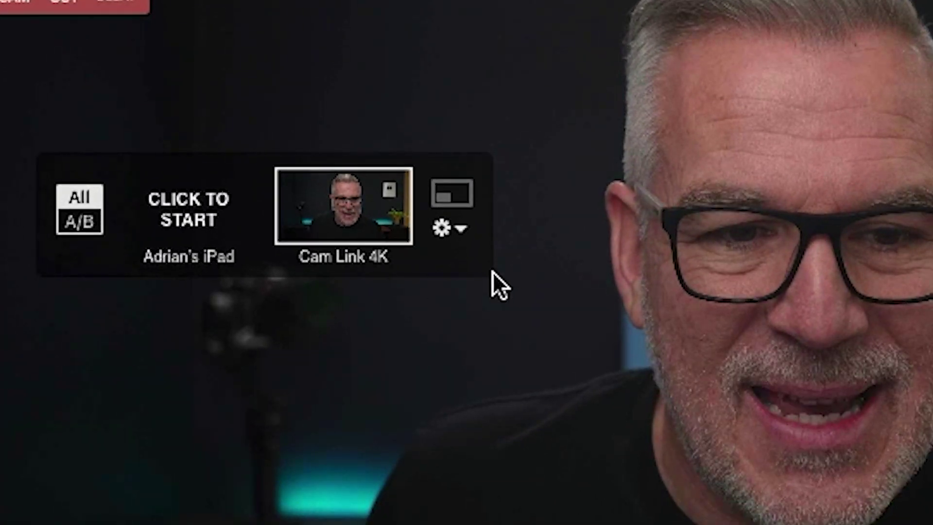
{"action": "left_click_drag", "start_coordinate": [492, 272], "coordinate": [421, 524]}
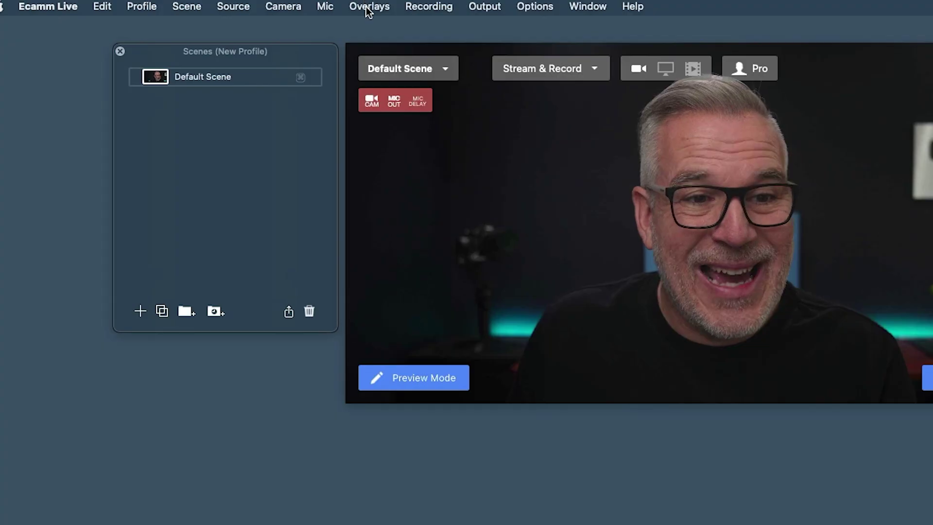
- Hide the main window controls so only the camera picture is displayed
{"action": "left_click", "coordinate": [384, 6]}
{"action": "mouse_move", "coordinate": [481, 9]}
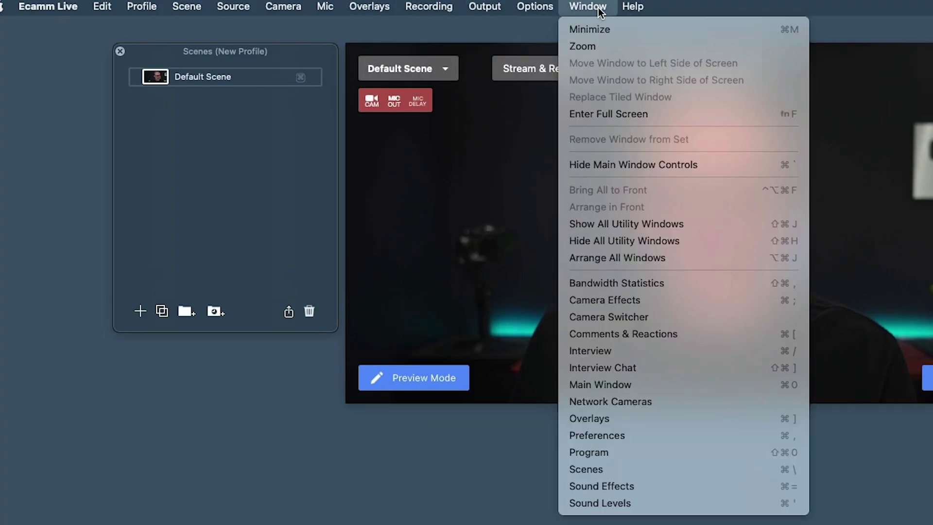
{"action": "mouse_move", "coordinate": [583, 12]}
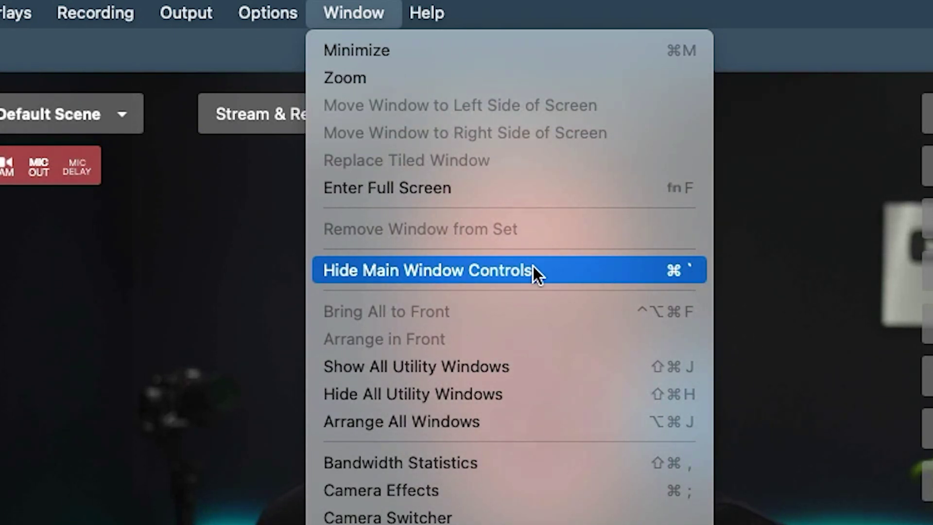
{"action": "left_click", "coordinate": [512, 282]}
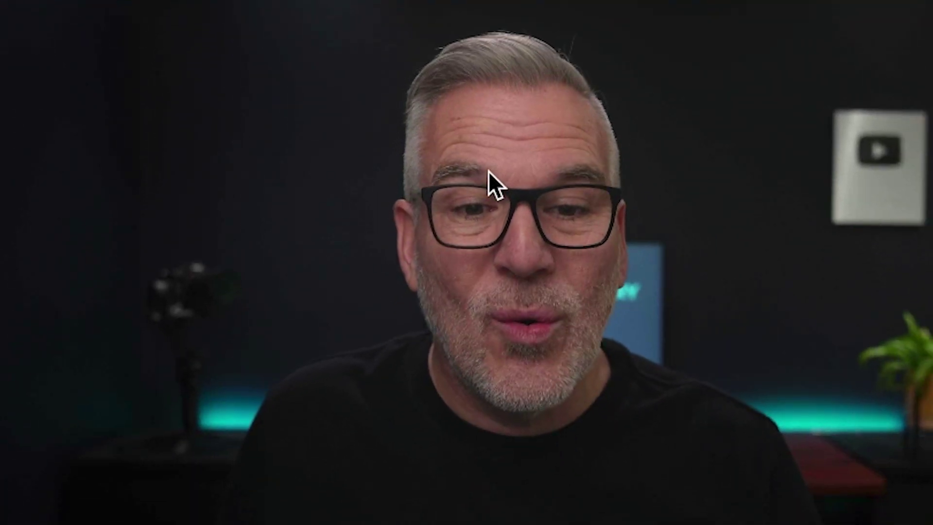